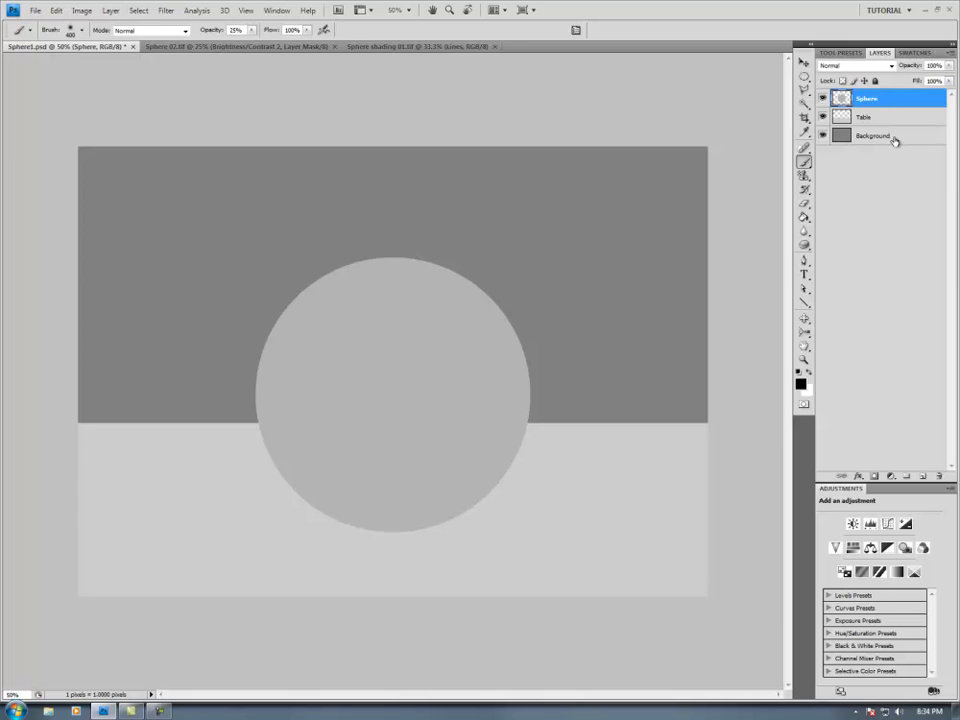
Lock the position of the Background layer and the Table layer.
left_click(894, 139)
left_click(865, 81)
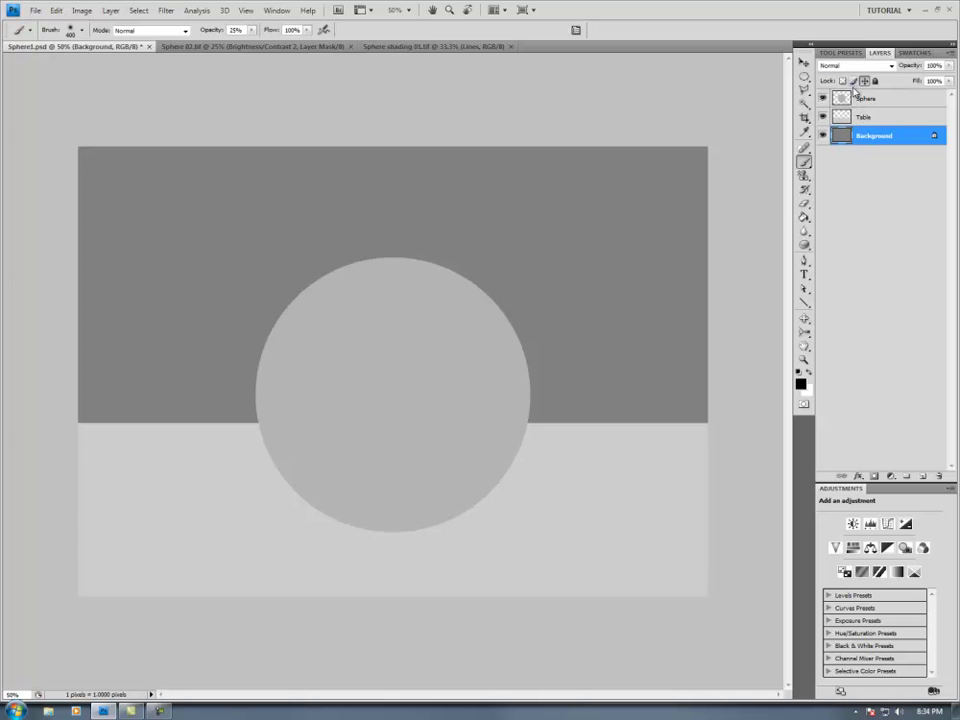
left_click(877, 121)
left_click(865, 81)
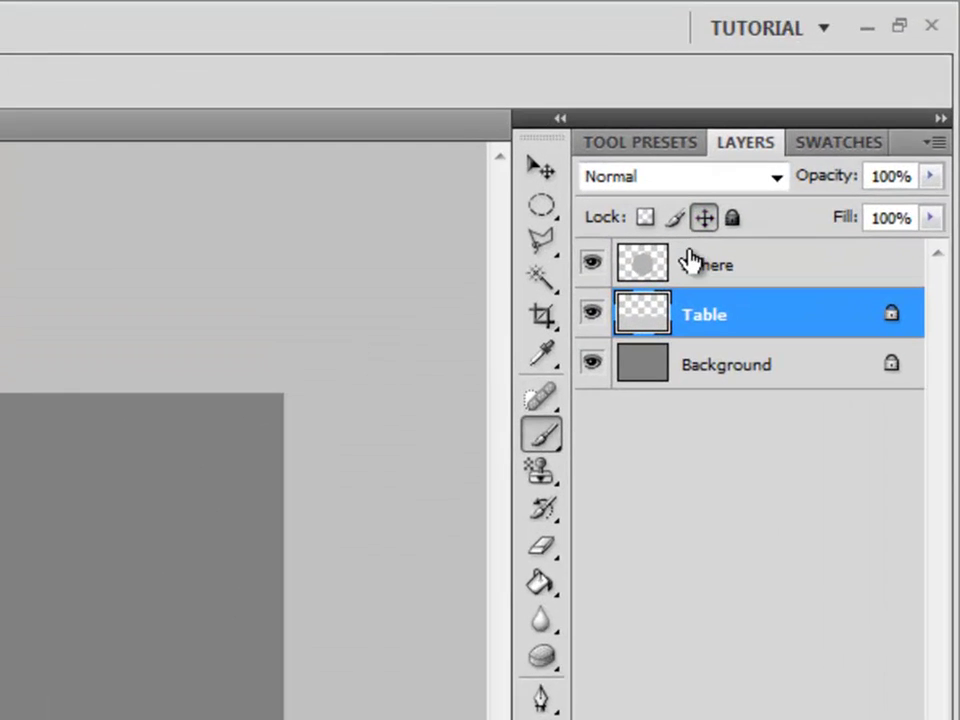
Lock both the position and the transparent pixels of the Sphere layer.
left_click(755, 267)
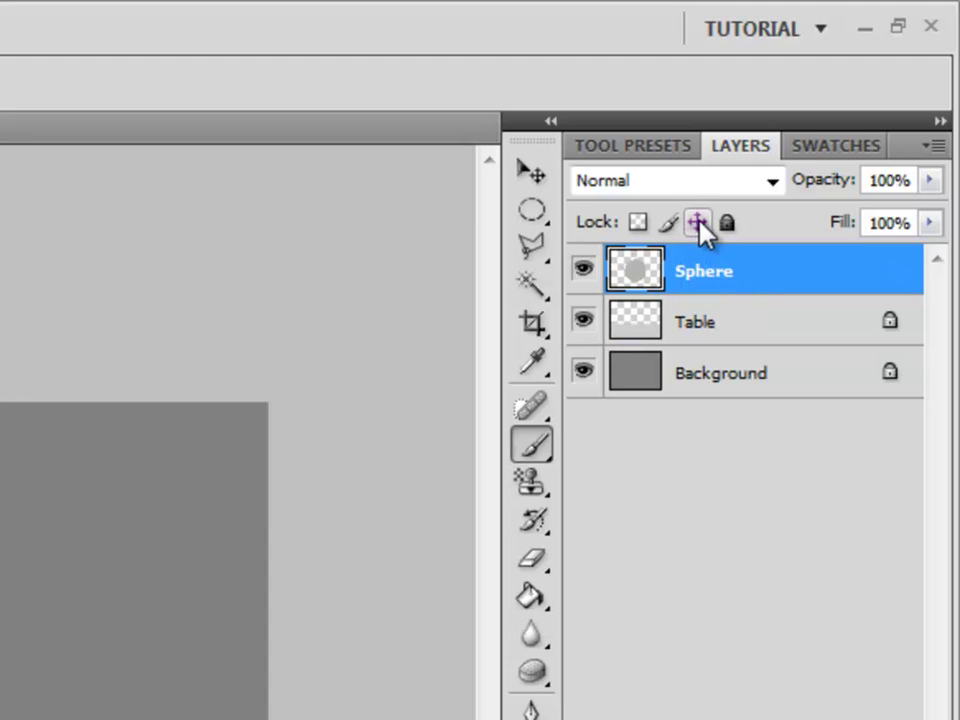
left_click(698, 222)
left_click(640, 222)
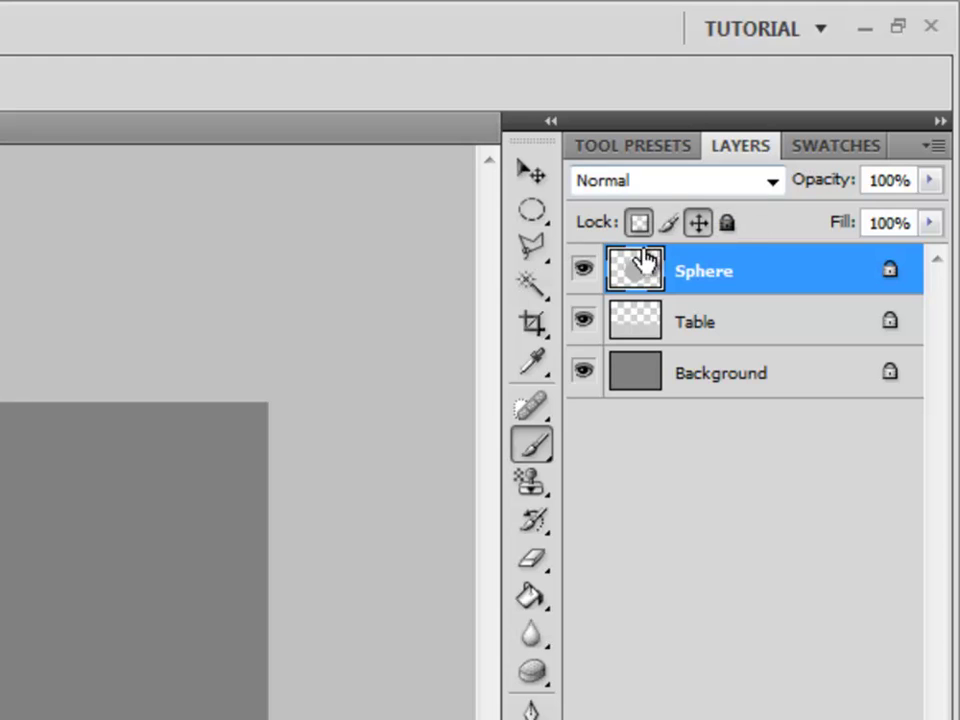
Try the lock-all and lock-image-pixels options on the Sphere layer, returning to only the transparency and position locks.
left_click(727, 222)
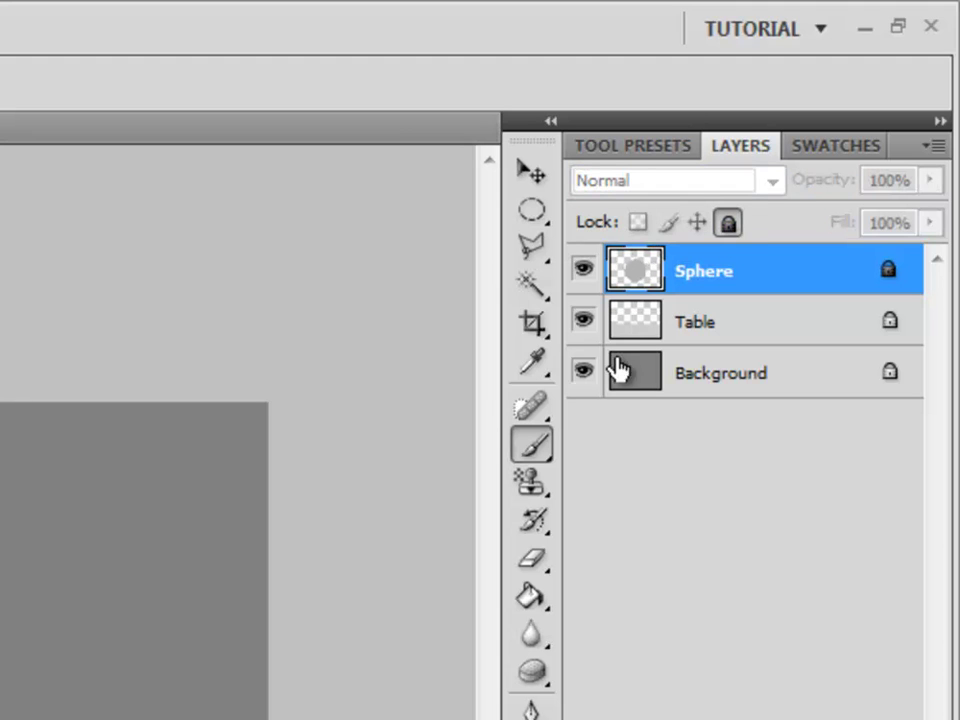
left_click(697, 222)
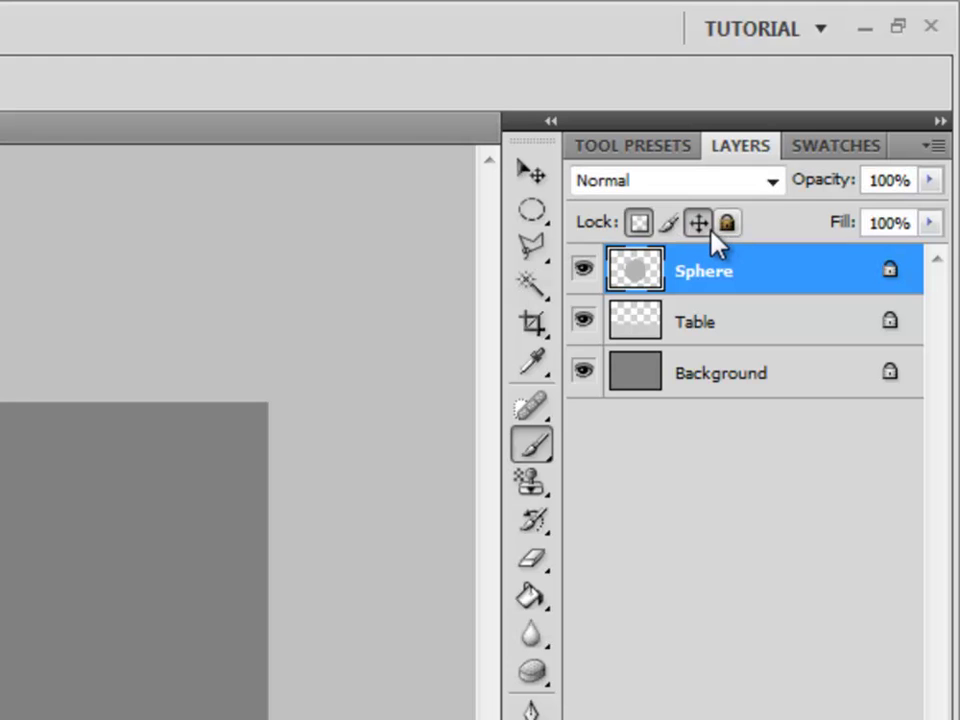
left_click(667, 222)
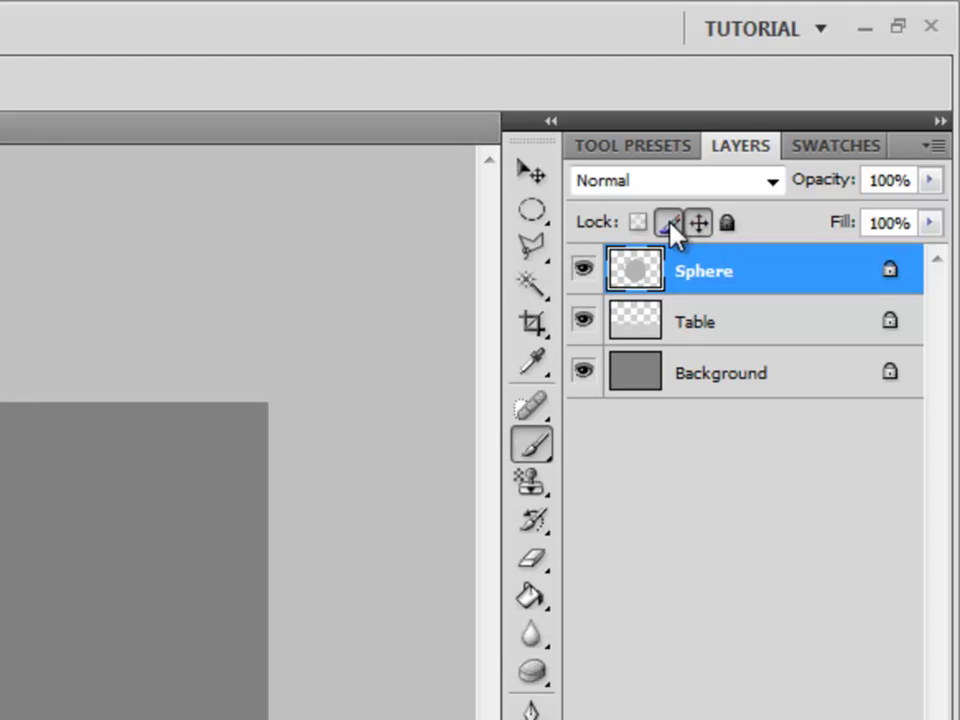
left_click(667, 222)
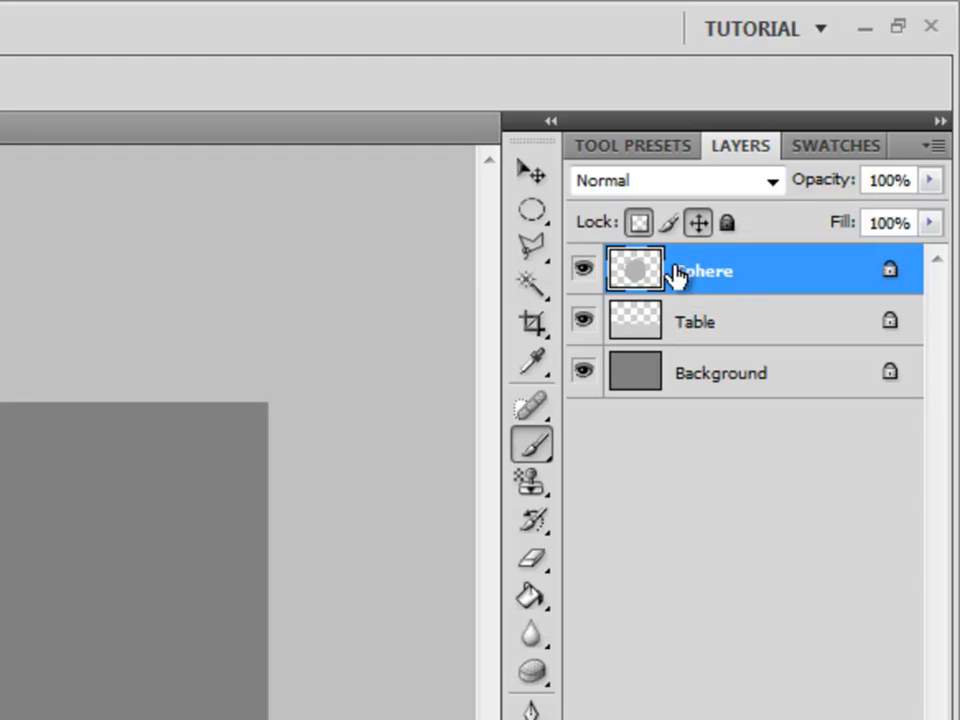
Unlock the Sphere layer's transparent pixels, brush a black test stroke along the sphere's right edge, and undo the stroke.
left_click(640, 226)
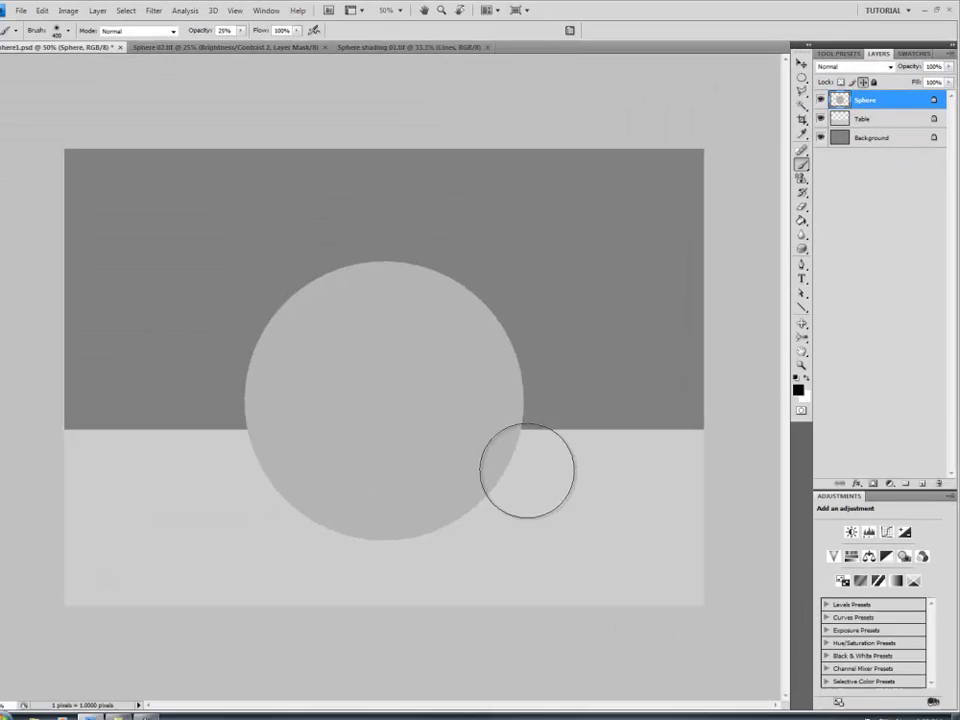
mouse_move(514, 345)
left_mouse_down()
mouse_move(526, 382)
mouse_move(517, 441)
mouse_move(428, 551)
left_mouse_up()
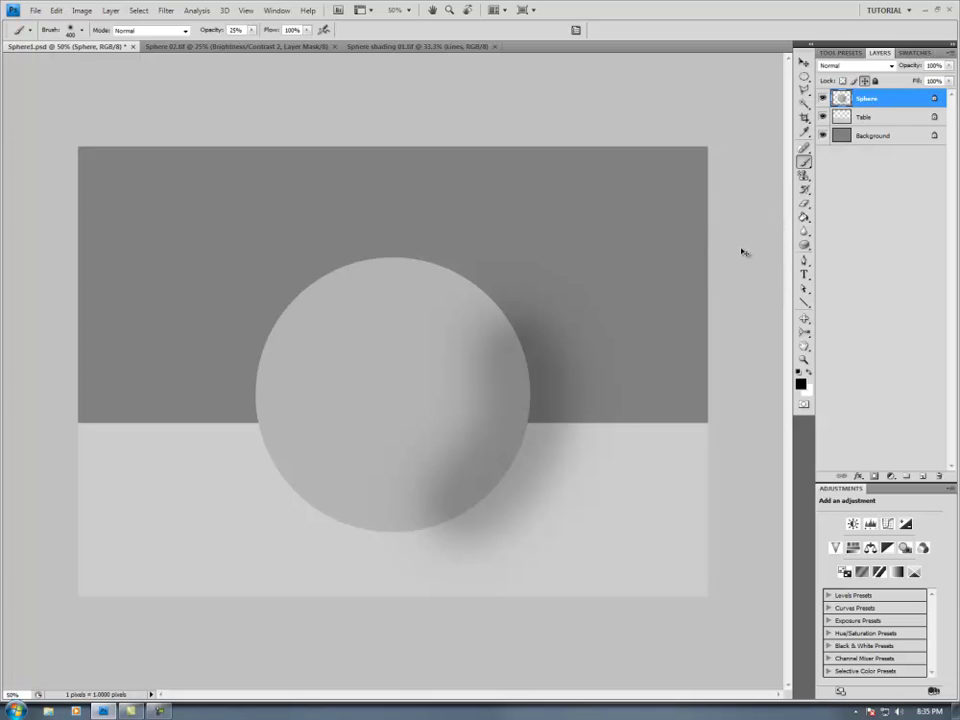
key("ctrl+z")
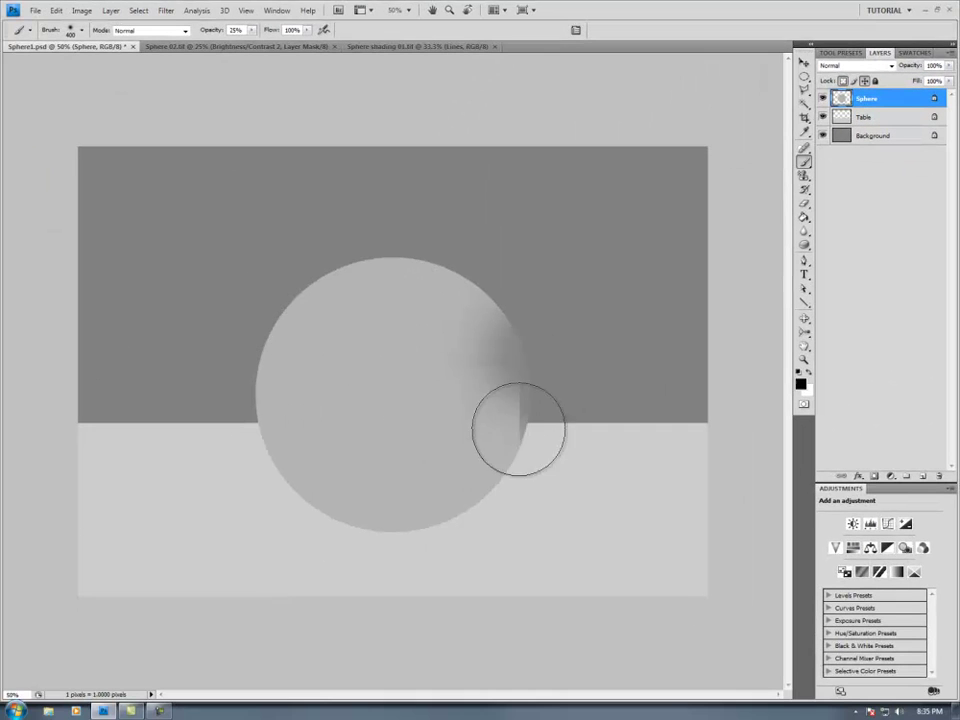
Brush black test shading along the sphere's lower right side with transparency locked, and undo all the strokes.
mouse_move(518, 429)
left_mouse_down()
mouse_move(460, 510)
mouse_move(510, 384)
mouse_move(491, 304)
mouse_move(519, 381)
mouse_move(437, 492)
mouse_move(356, 523)
mouse_move(456, 587)
left_mouse_up()
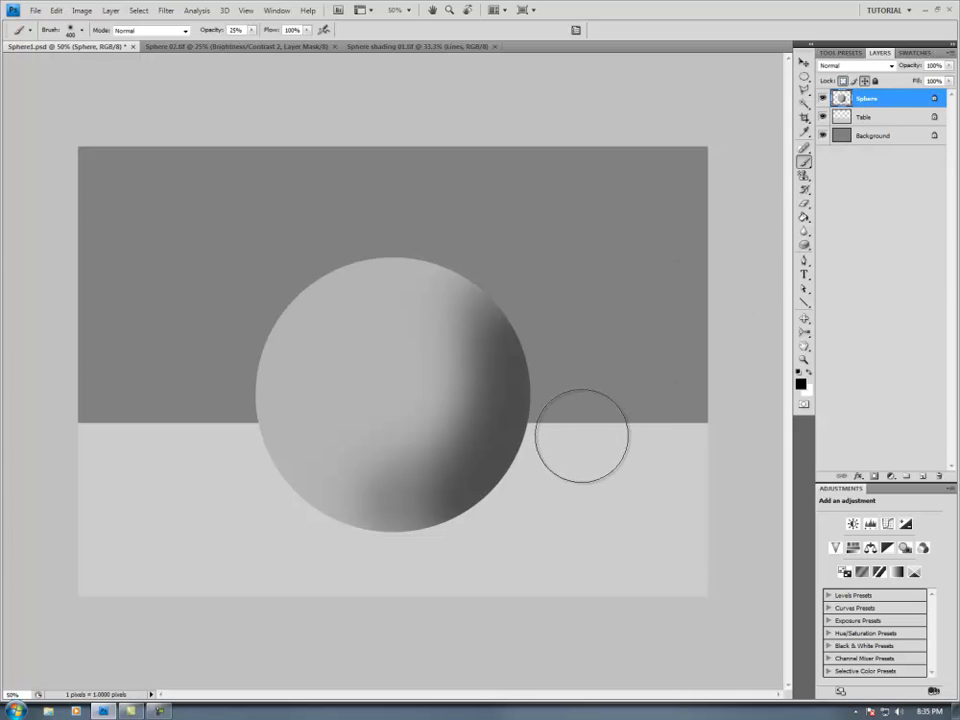
key("ctrl+z")
key("ctrl+alt+z")
key("ctrl+alt+z")
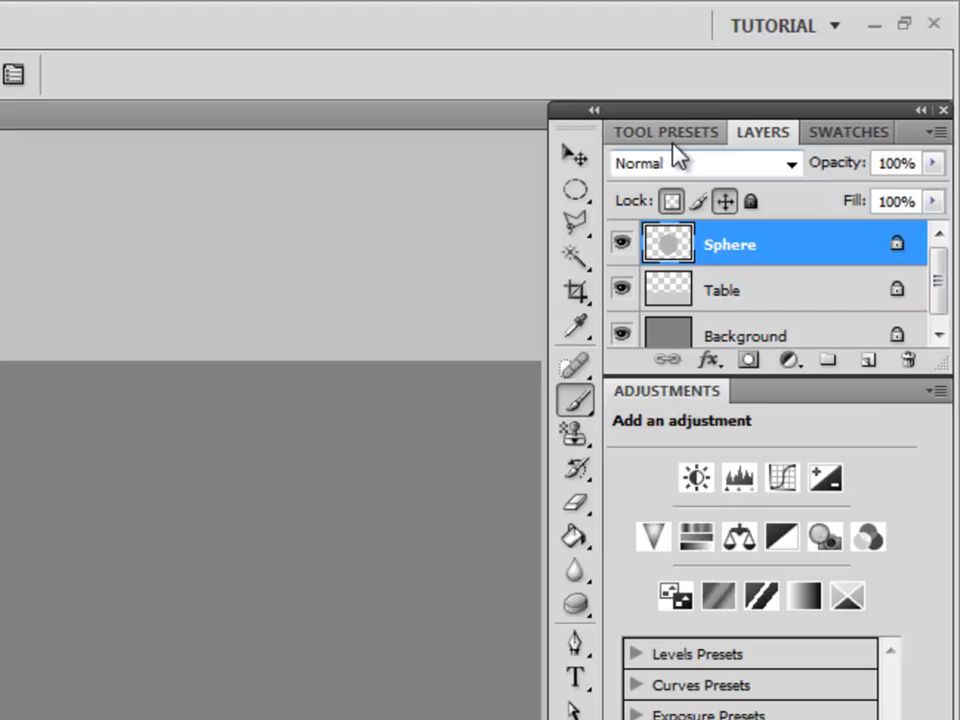
Reload the saved Tutorial workspace, applying its menu and shortcut sets without saving changes to the current shortcuts.
left_click(842, 53)
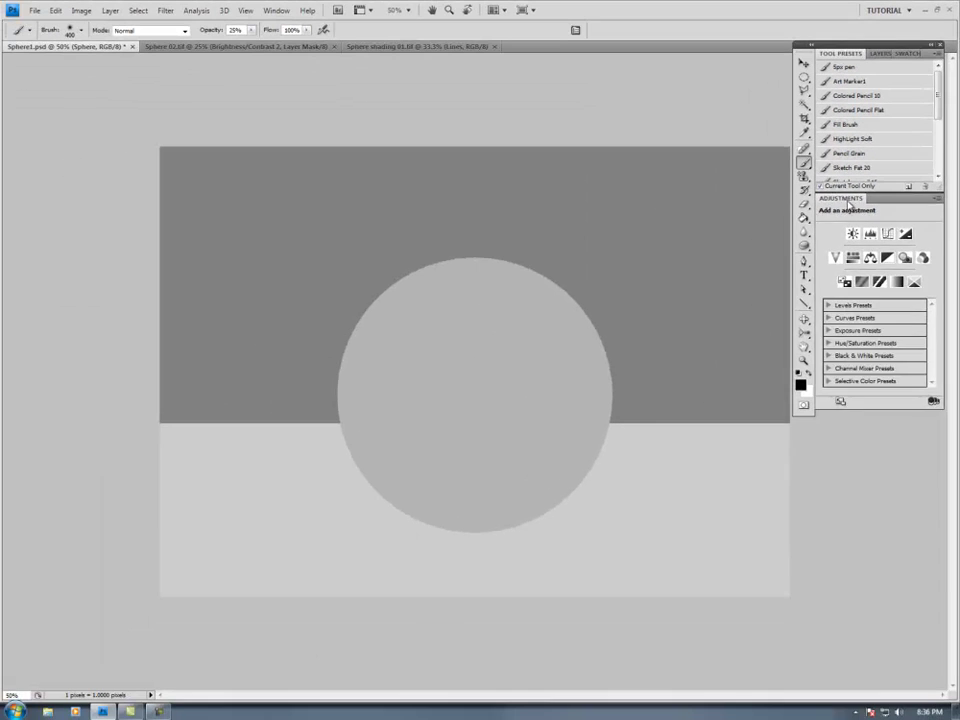
left_click_drag(688, 489, 857, 514)
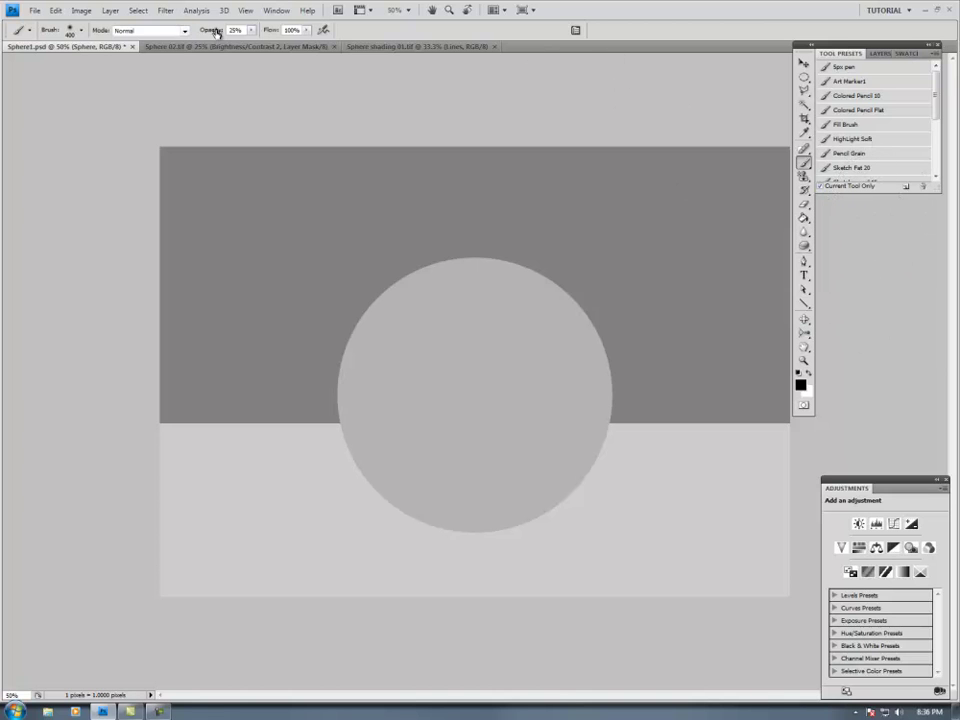
left_click(276, 11)
mouse_move(263, 42)
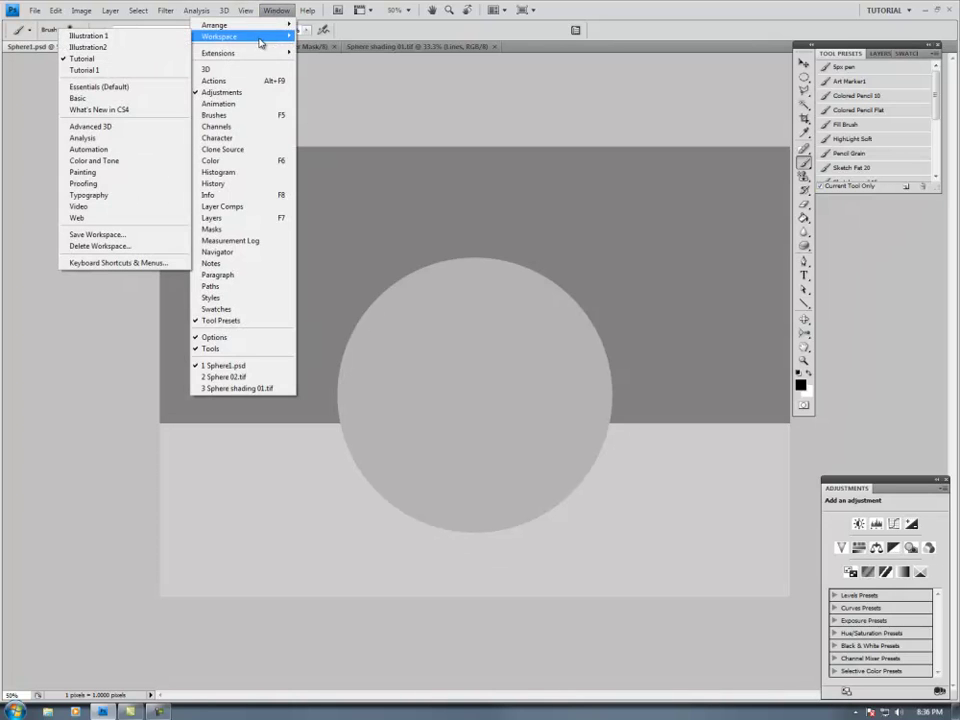
left_click(102, 62)
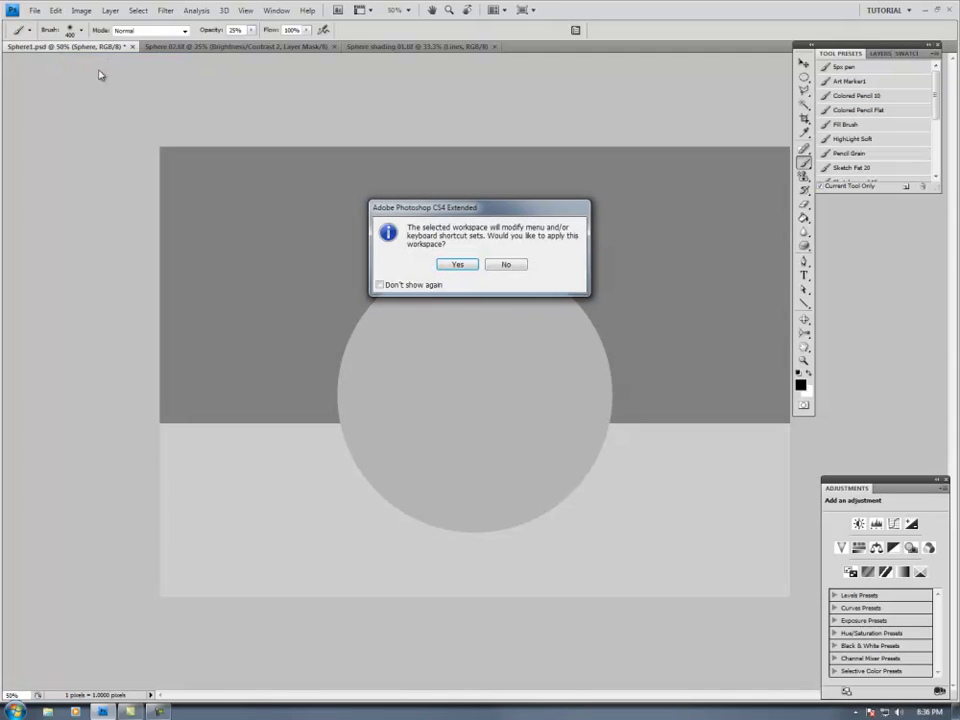
left_click(457, 266)
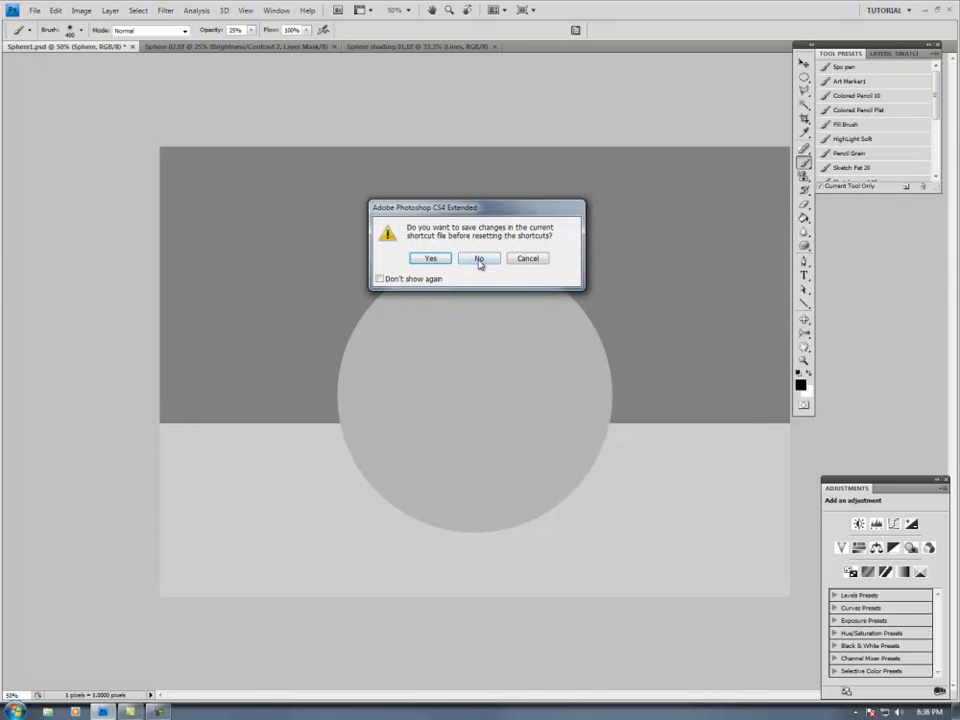
left_click(479, 259)
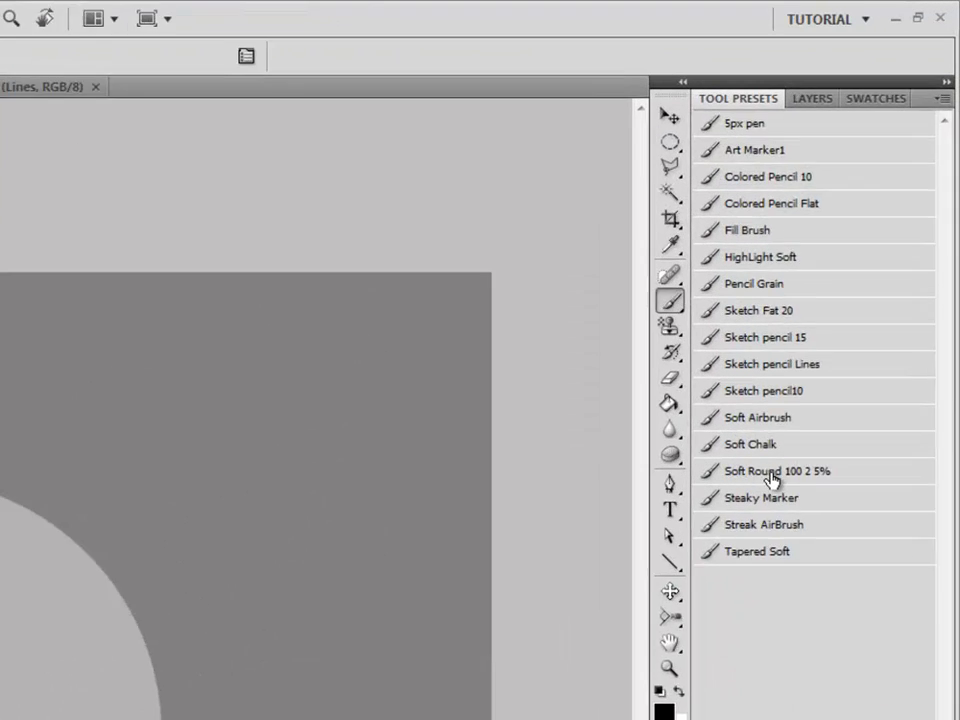
Select the Soft Round 100 2 5% brush preset and display the color swatches.
left_click(852, 254)
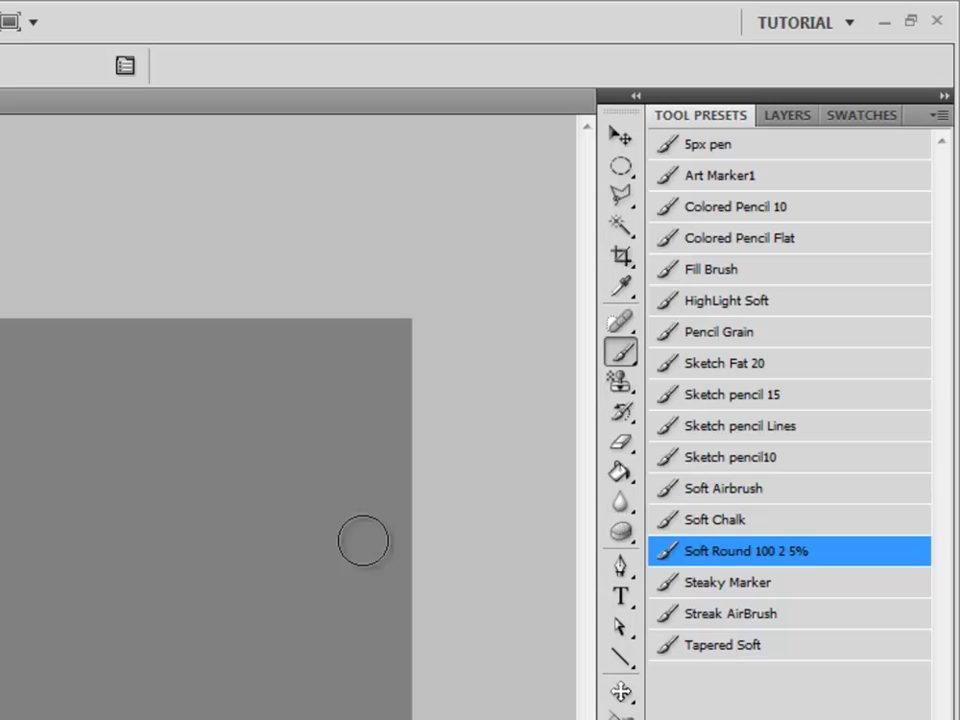
left_click(862, 117)
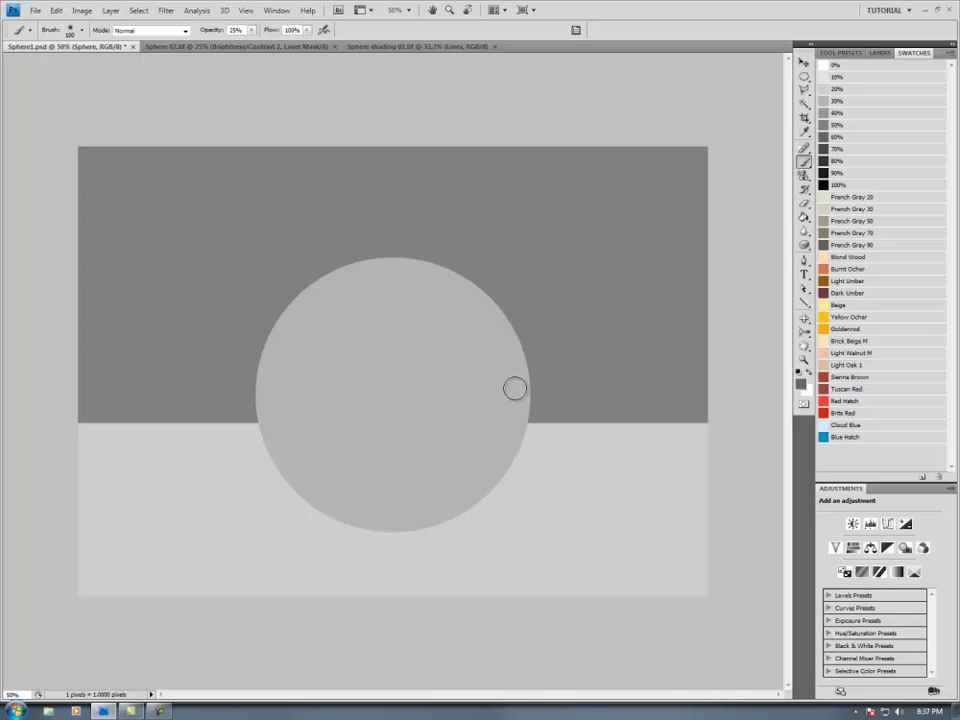
Enlarge and shrink the brush repeatedly over the sphere's right edge, finishing at 200 px.
key("bracketright")
key("bracketright")
key("bracketright")
key("bracketright")
key("bracketright")
key("bracketleft")
key("bracketleft")
key("bracketleft")
key("bracketleft")
key("bracketleft")
key("bracketright")
key("bracketright")
key("bracketright")
key("bracketright")
key("bracketright")
key("bracketleft")
key("bracketleft")
key("bracketright")
key("bracketright")
key("bracketright")
key("bracketleft")
key("bracketleft")
key("bracketright")
key("bracketleft")
key("bracketleft")
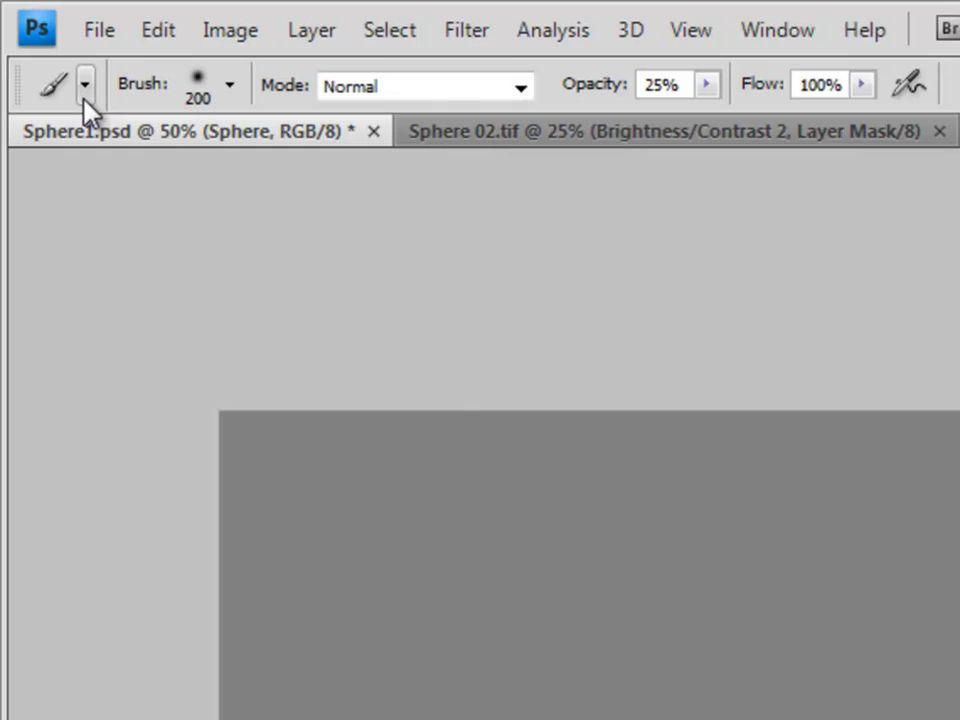
Look over the brush tool presets and set the brush's master diameter to 156 px.
left_click(87, 97)
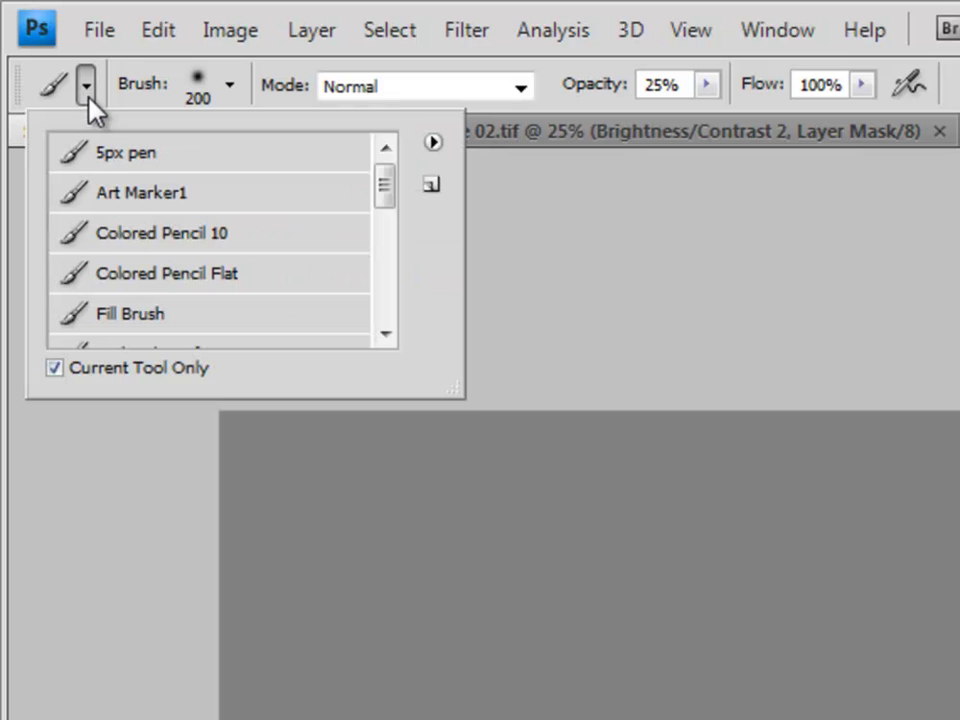
left_click(231, 89)
mouse_move(296, 172)
left_mouse_down()
mouse_move(176, 173)
mouse_move(272, 174)
mouse_move(262, 173)
left_mouse_up()
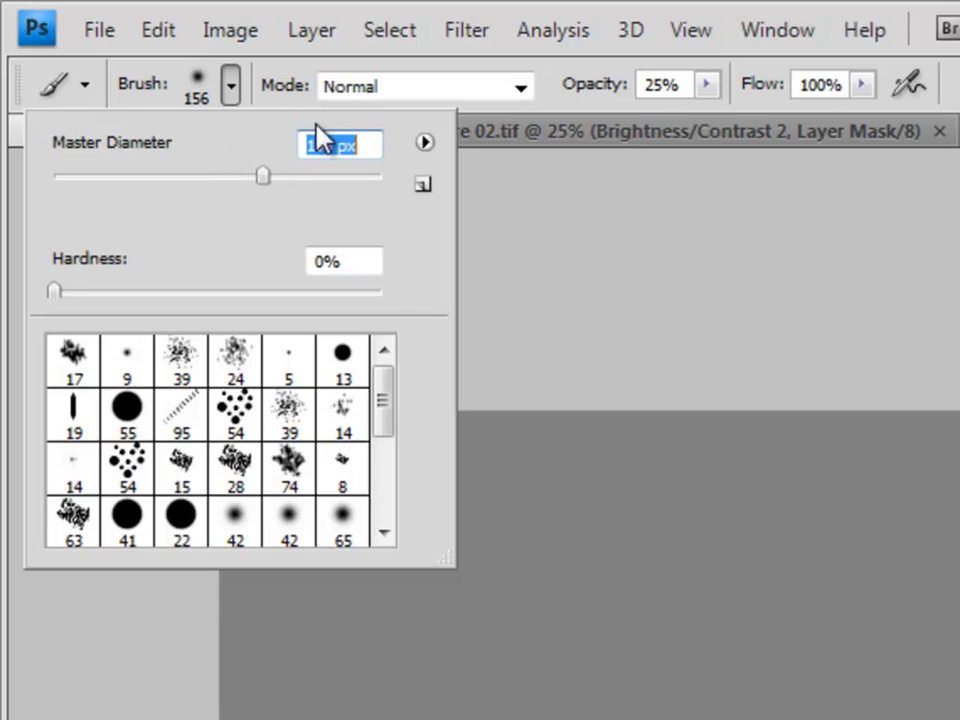
Vary the brush opacity through 24%, 21% and 23%, finishing at 25%.
left_click(548, 88)
left_click_drag(552, 88, 546, 88)
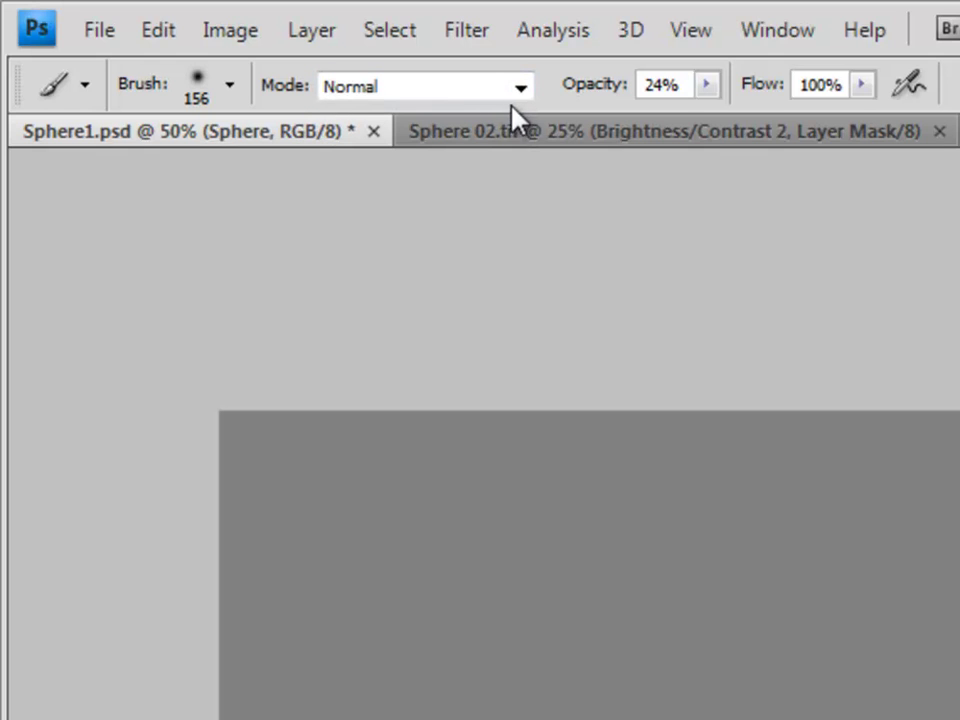
left_click(708, 86)
mouse_move(706, 113)
left_mouse_down()
mouse_move(750, 116)
mouse_move(701, 120)
left_mouse_up()
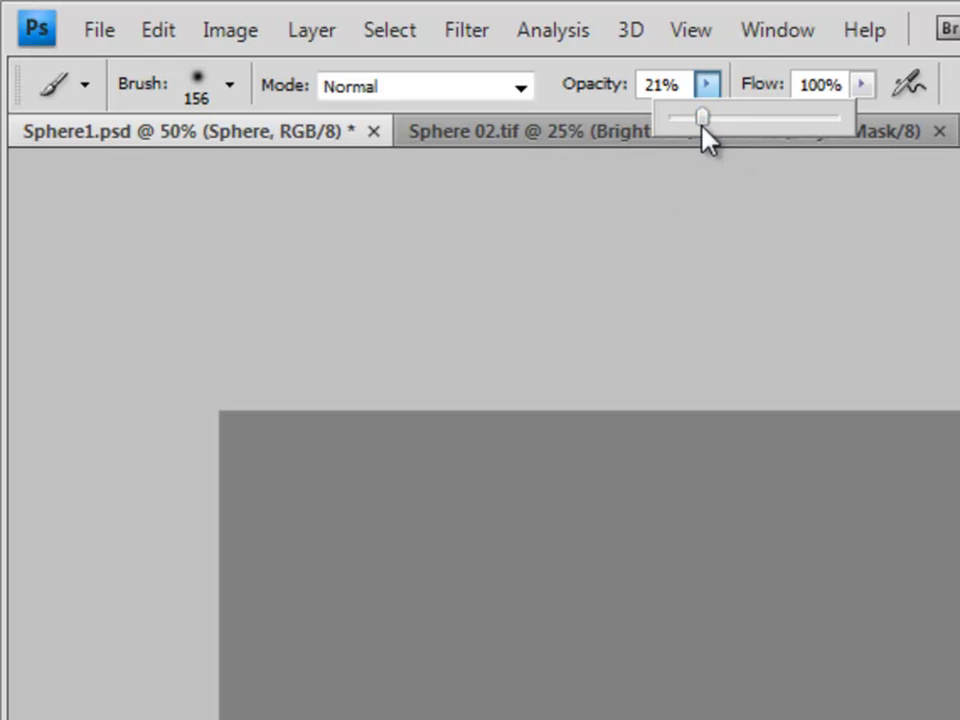
left_click(706, 116)
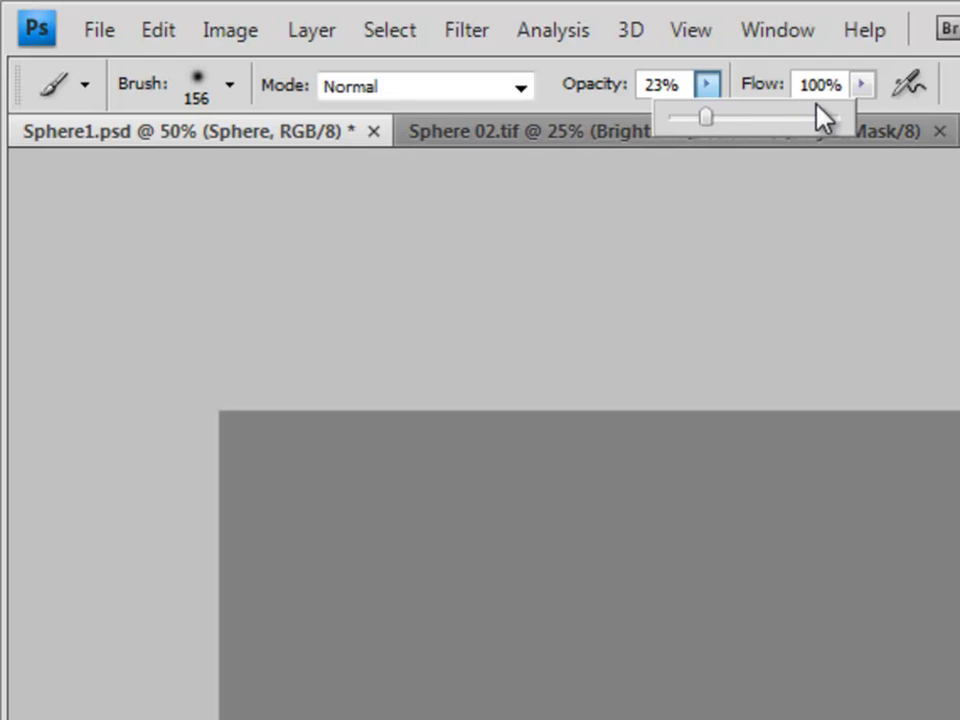
left_click(699, 118)
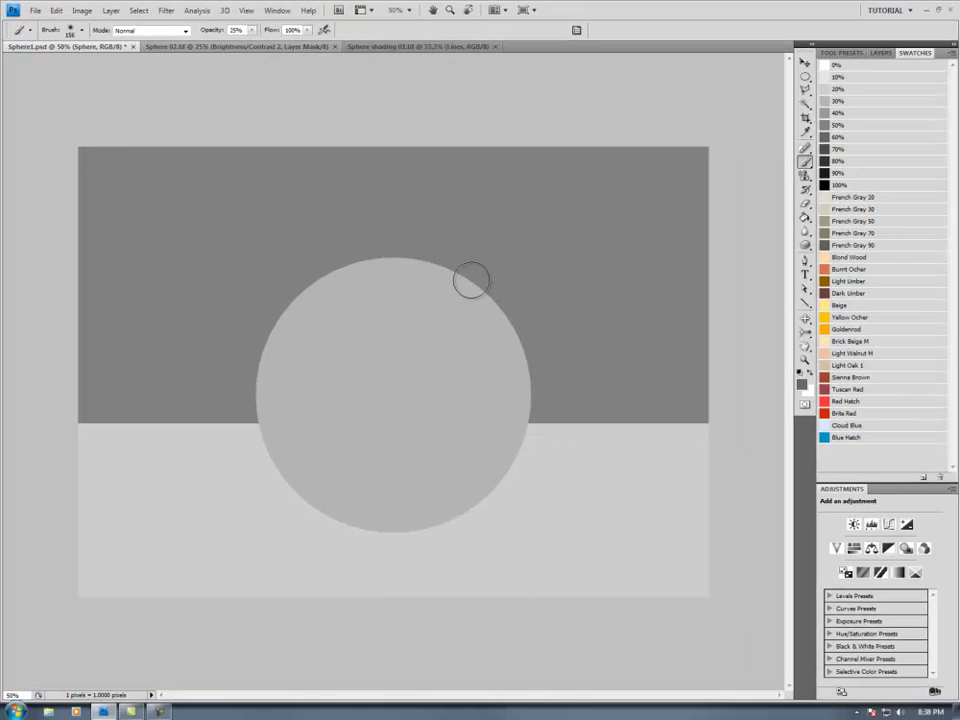
right_click(472, 280)
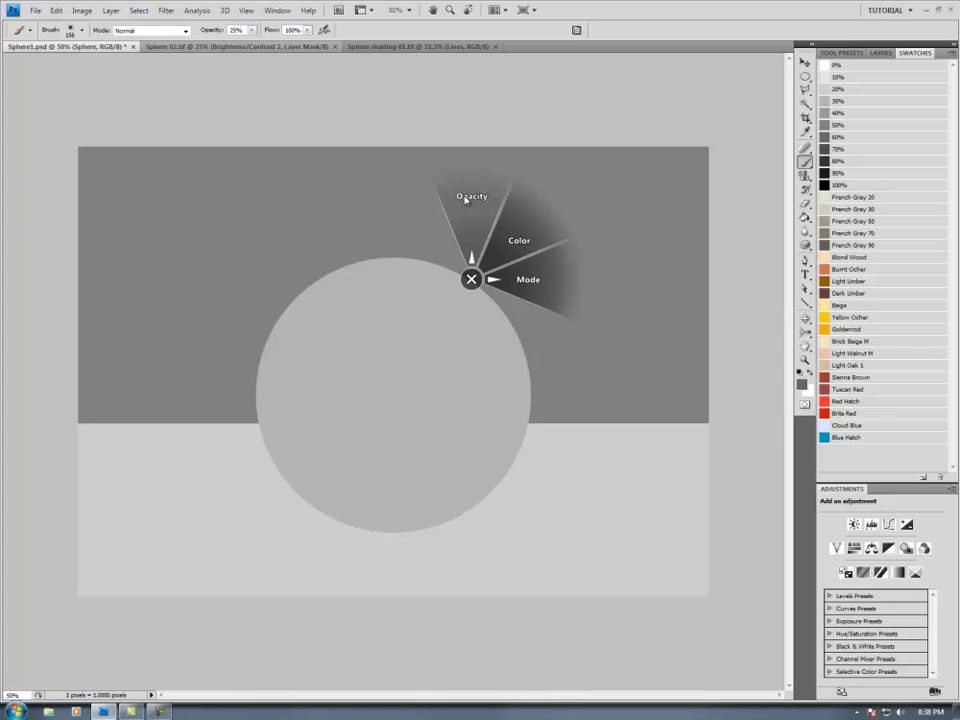
left_click(488, 197)
left_click(471, 280)
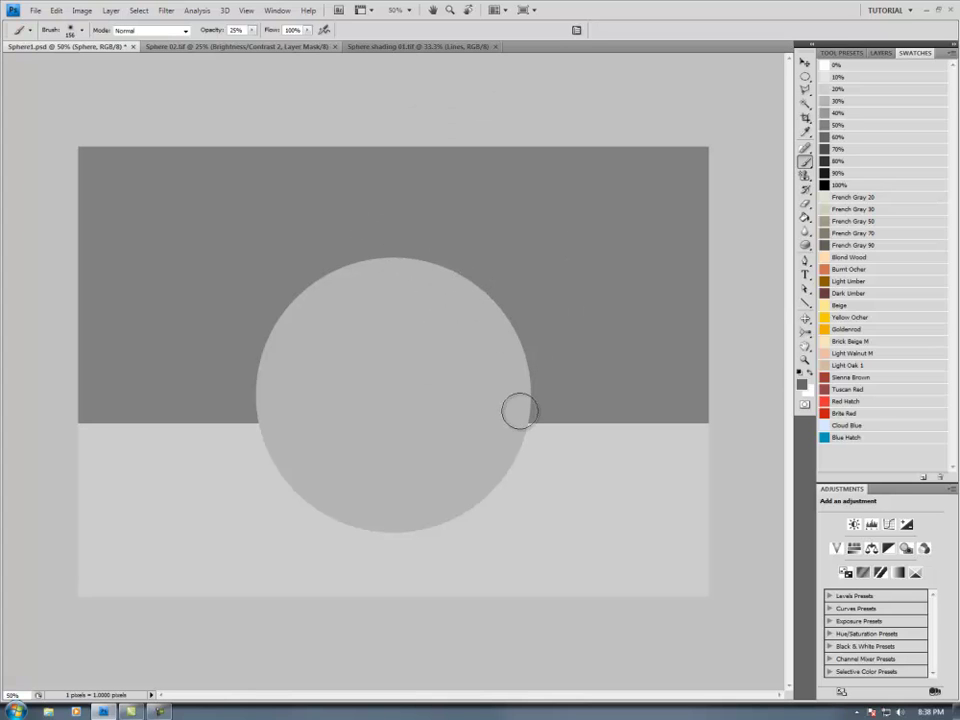
Enlarge the soft round brush to 500 px for shading the sphere.
key("bracketright")
key("bracketright")
key("bracketright")
key("bracketright")
key("bracketright")
key("bracketright")
key("bracketright")
key("bracketright")
key("bracketleft")
key("bracketleft")
key("bracketleft")
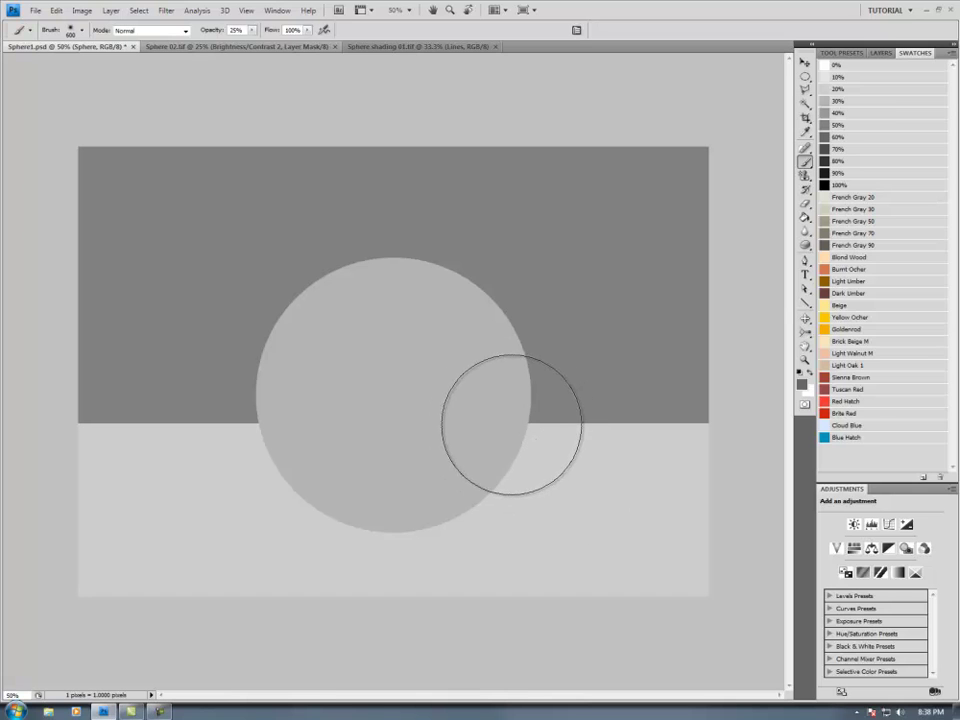
key("bracketright")
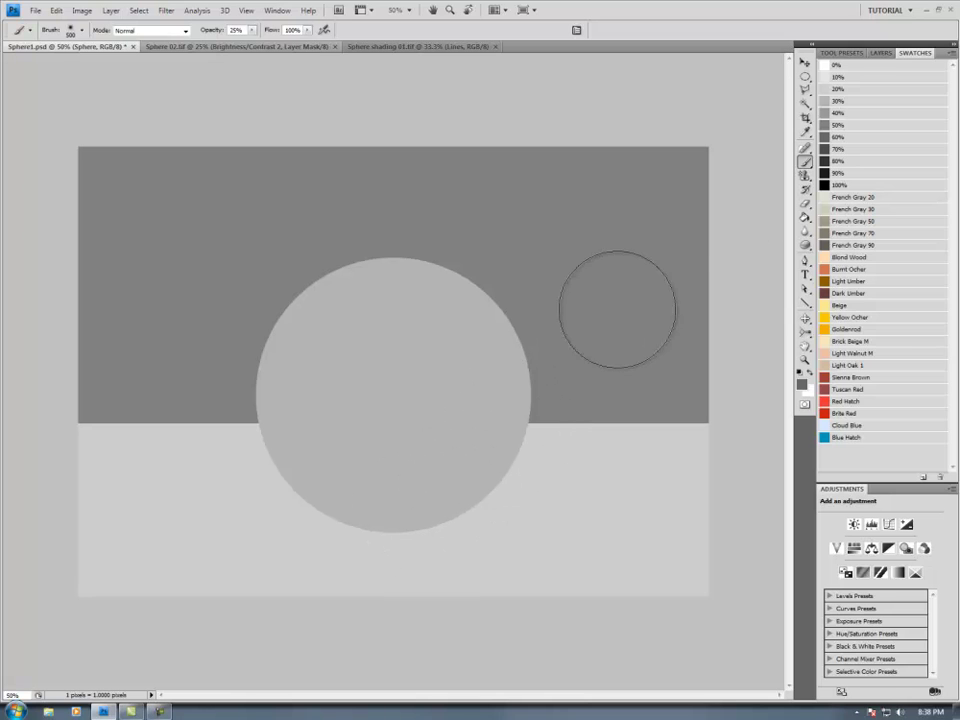
Hide the Table and Background layers, keeping only the Sphere layer displayed.
left_click(877, 55)
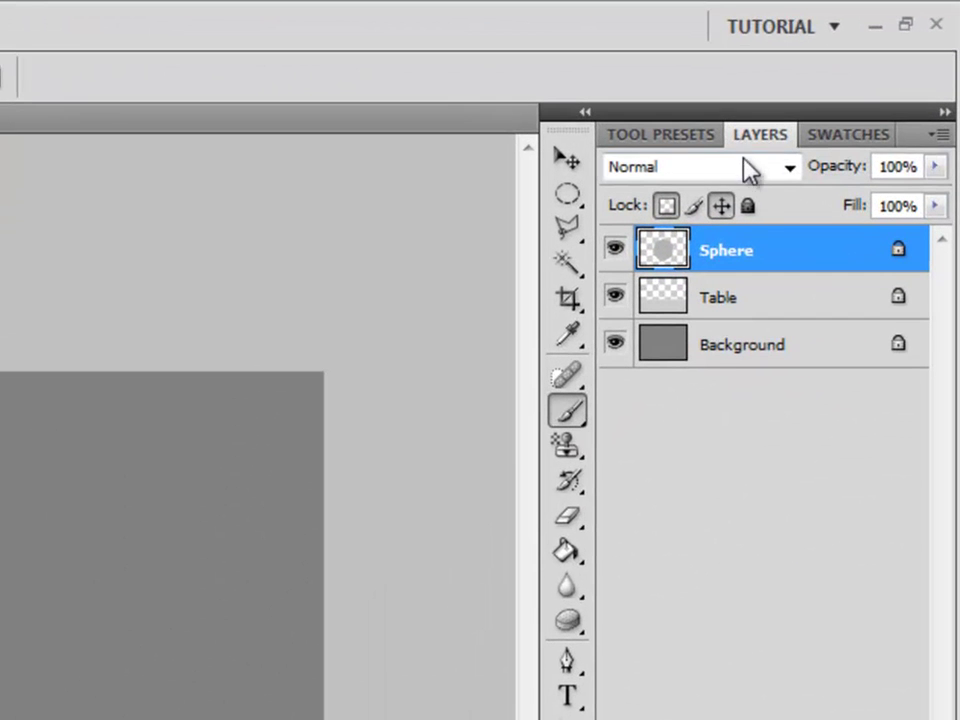
left_click(613, 298)
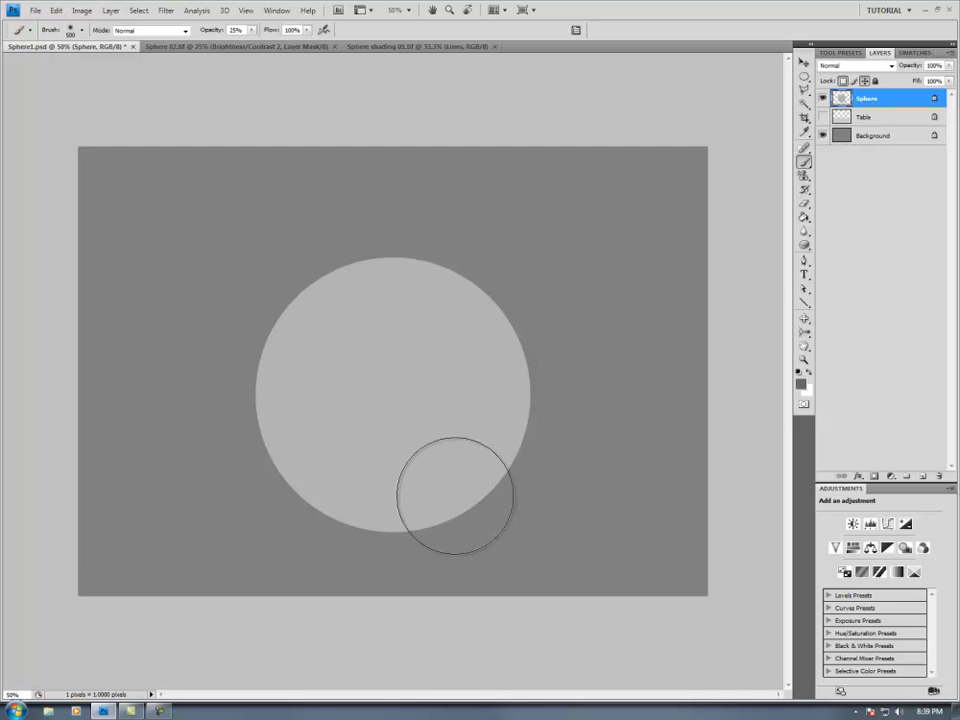
left_click(822, 136)
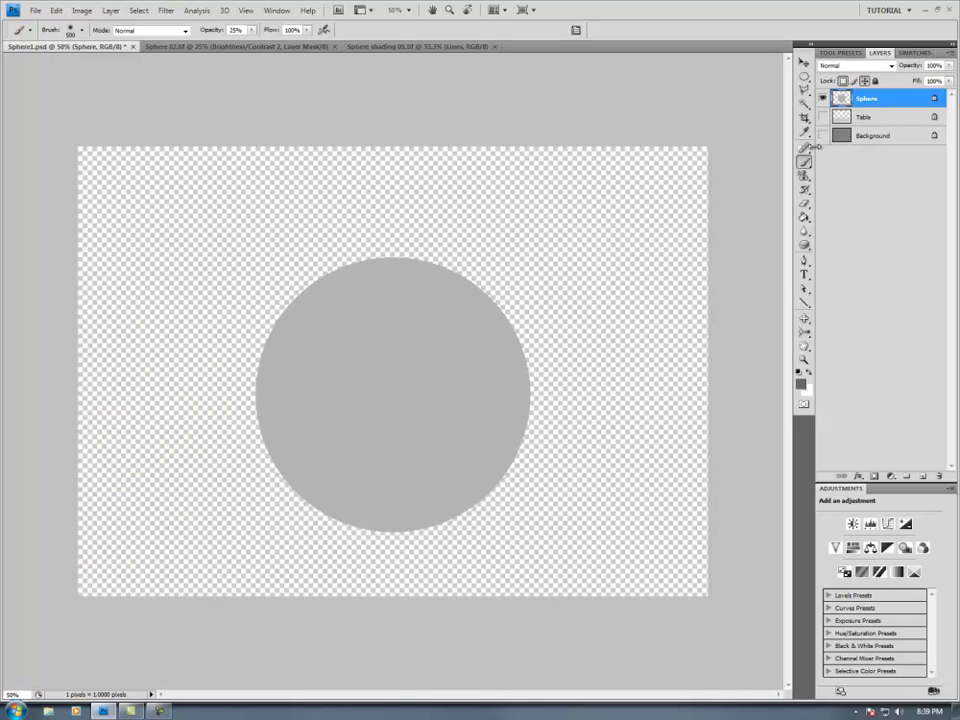
Show the Background layer behind the sphere.
left_click(821, 137)
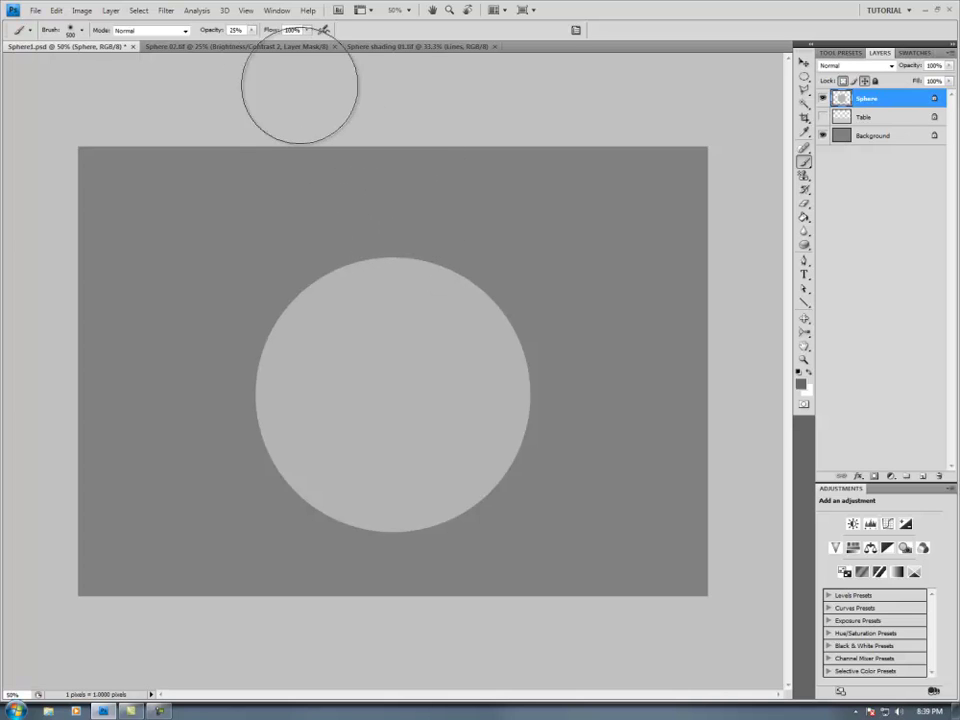
Examine the sphere shading in the reference images Sphere 02.tif and Sphere shading 01.tif, reducing the brush to 70 px as a pointer.
left_click(296, 47)
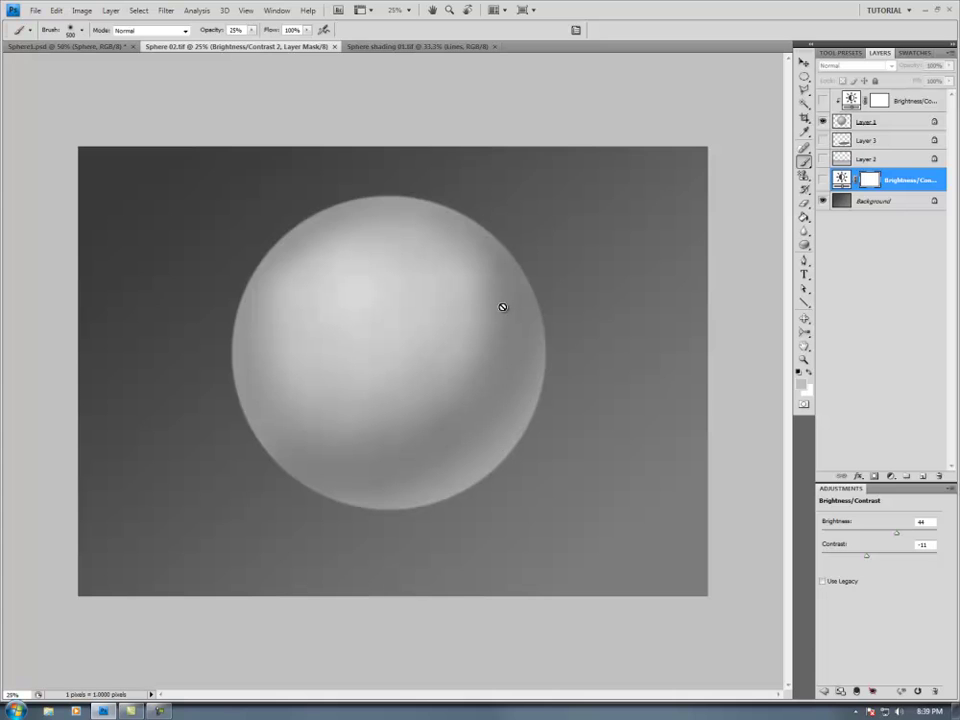
left_click(428, 45)
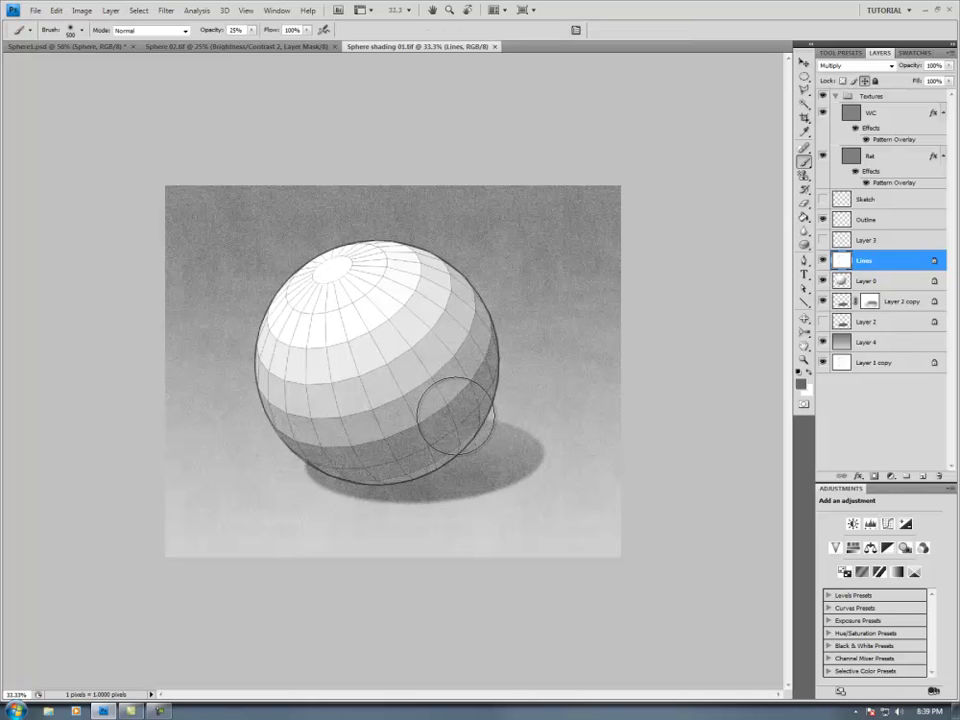
key("bracketleft")
key("bracketleft")
key("bracketleft")
key("bracketleft")
key("bracketleft")
key("bracketleft")
key("bracketleft")
key("bracketleft")
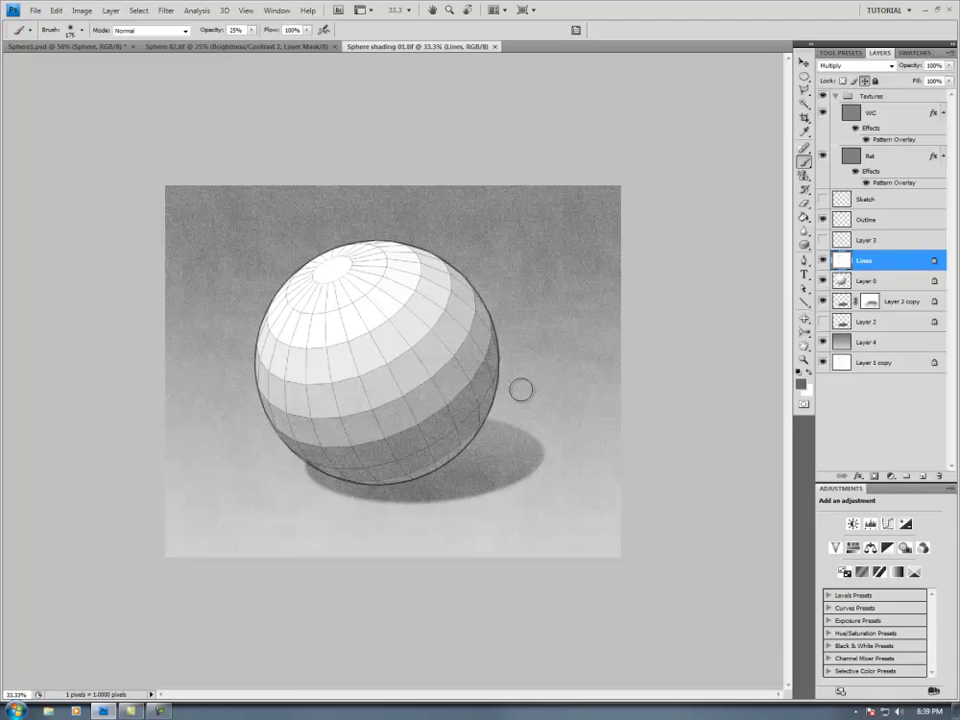
key("bracketleft")
key("bracketleft")
key("bracketleft")
Return to Sphere1.psd, enlarge the brush to 500 px and shade the sphere's lower-right side in dark gray.
left_click(112, 48)
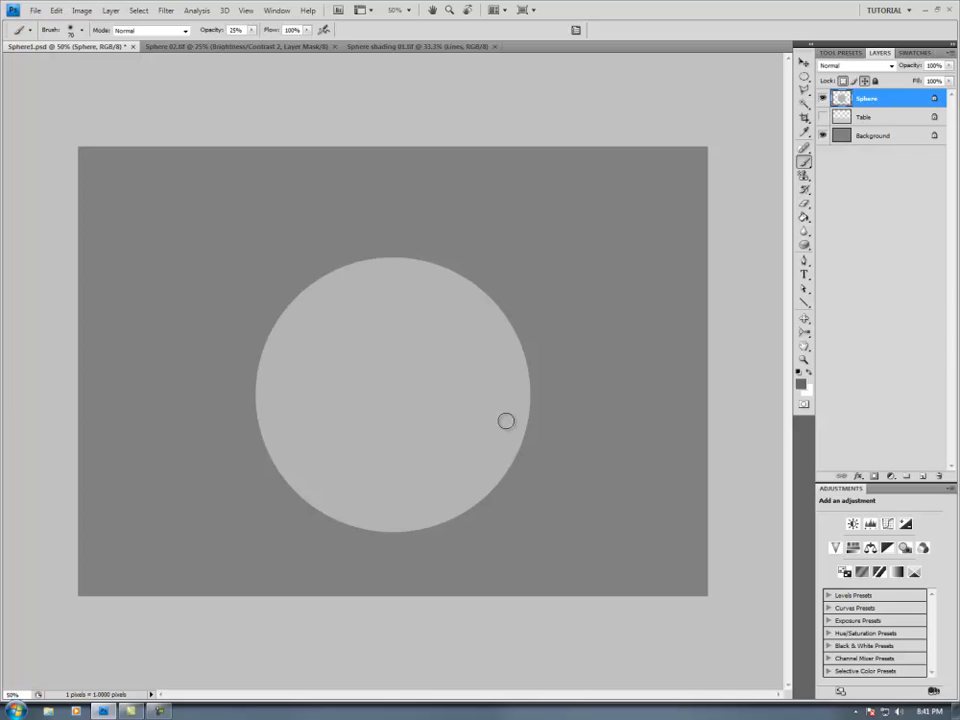
key("bracketright")
key("bracketright")
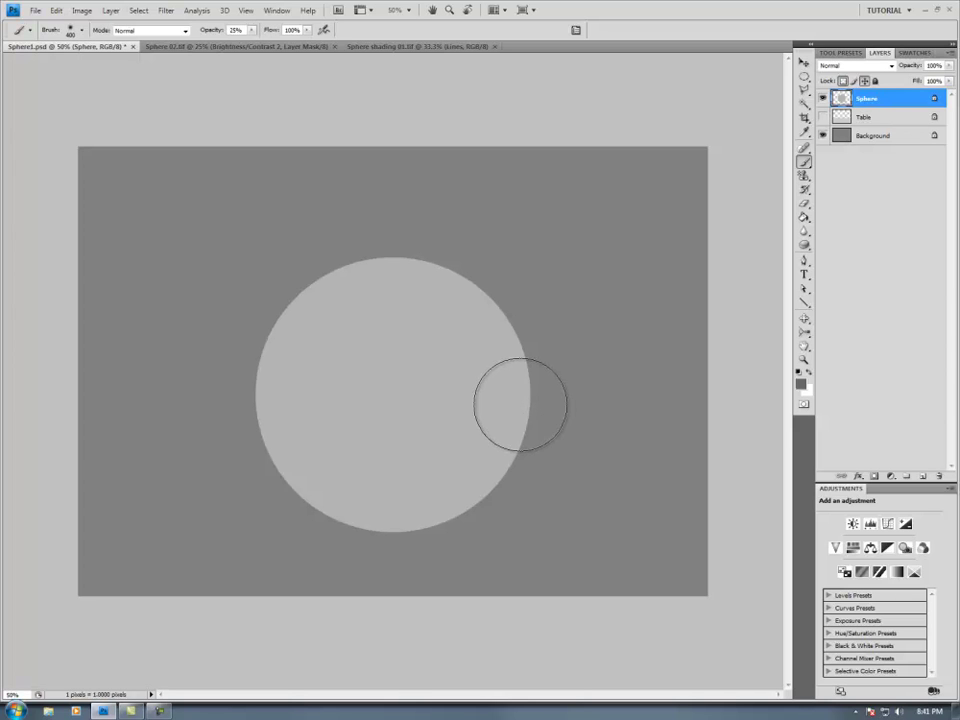
key("bracketright")
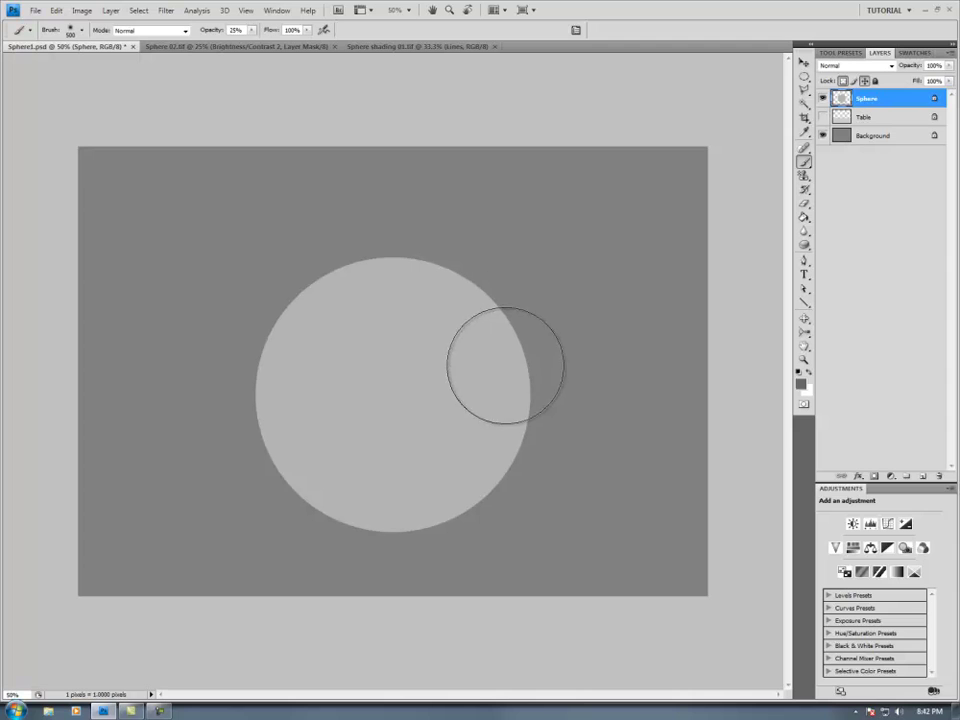
key("bracketleft")
key("bracketleft")
key("bracketright")
key("bracketright")
mouse_move(512, 341)
left_mouse_down()
mouse_move(505, 420)
mouse_move(449, 482)
mouse_move(369, 506)
mouse_move(302, 501)
left_mouse_up()
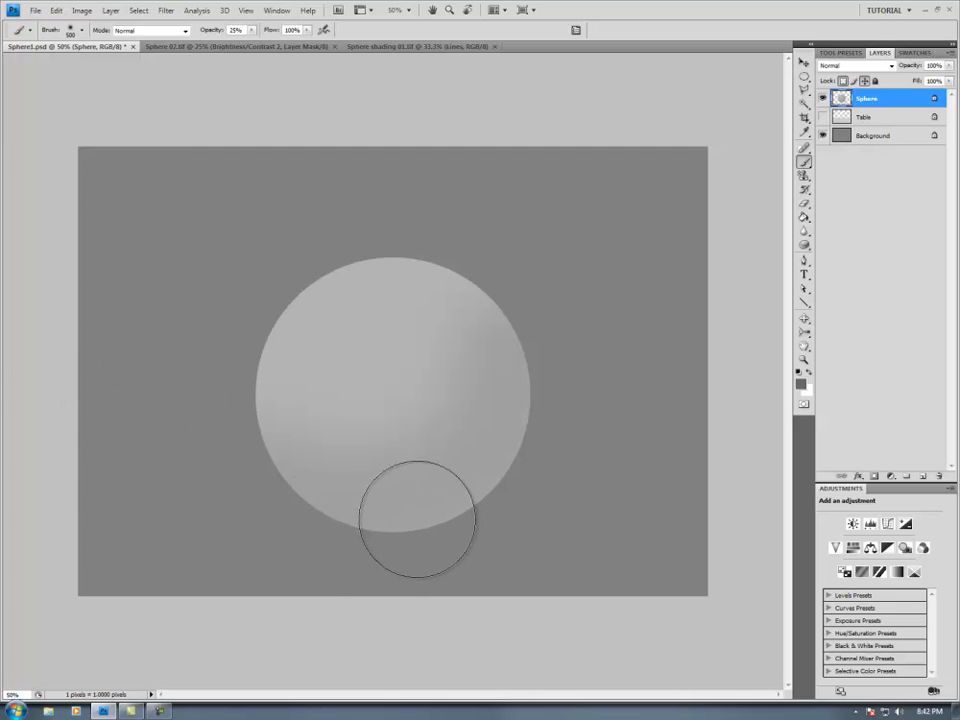
Set the brush to 15% opacity and 200 px, and darken a curved shadow band from the sphere's right edge to its lower left.
left_click(252, 31)
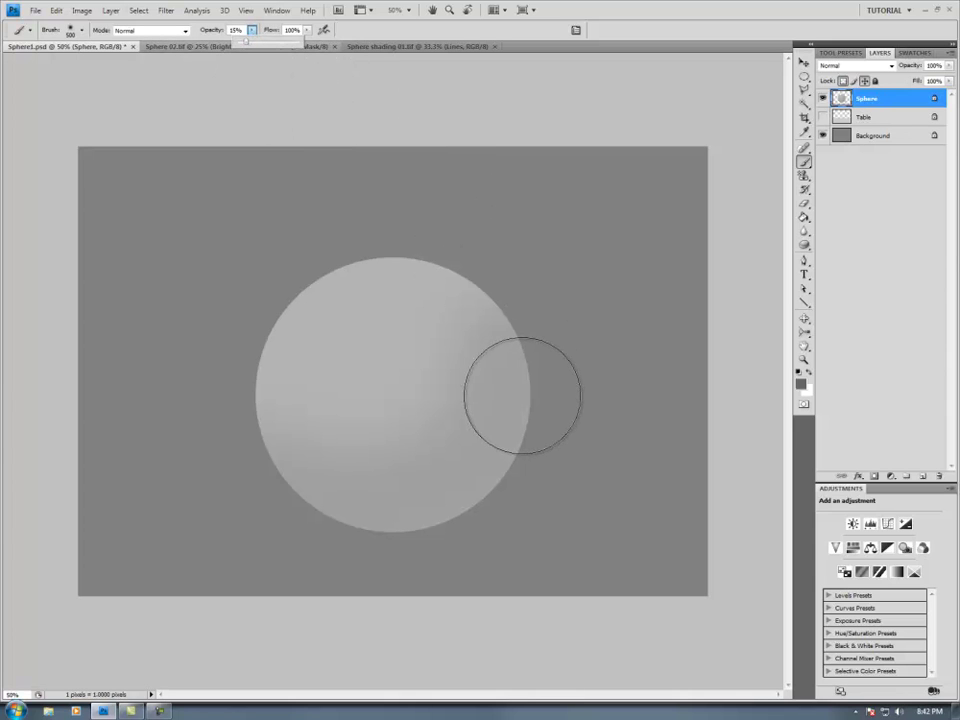
key("bracketleft")
key("bracketleft")
key("bracketleft")
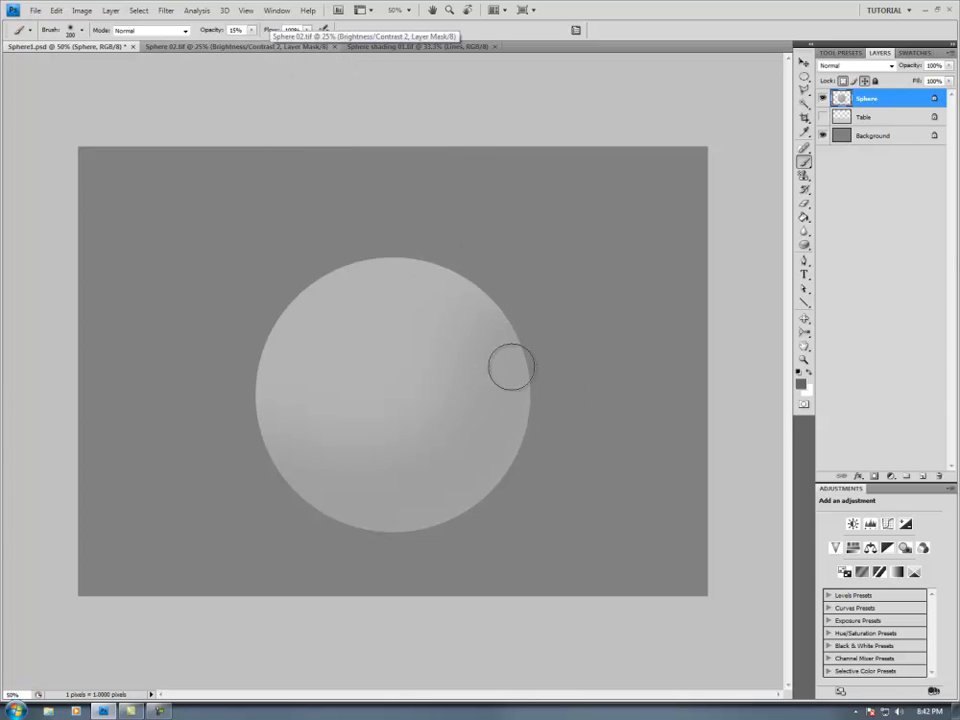
mouse_move(519, 352)
left_mouse_down()
mouse_move(491, 424)
mouse_move(440, 465)
mouse_move(382, 486)
mouse_move(272, 474)
left_mouse_up()
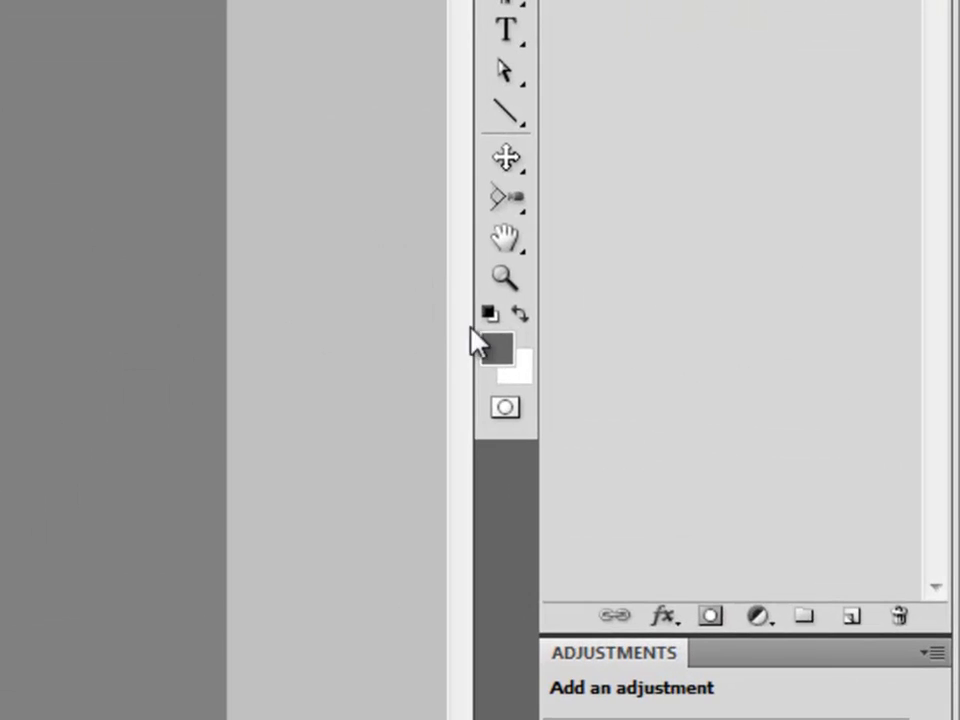
Swap the foreground and background colors back and forth between dark gray and white, ending on dark gray.
left_click(520, 312)
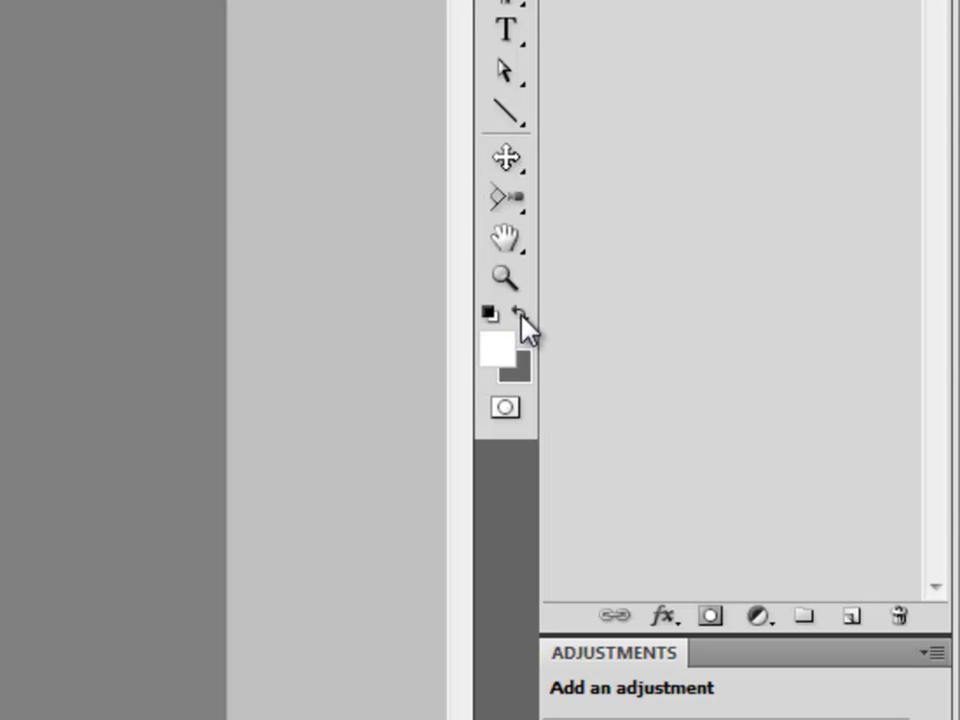
left_click(520, 312)
left_click(520, 312)
left_click(520, 312)
left_click(520, 313)
left_click(520, 313)
left_click(519, 314)
left_click(516, 315)
left_click(519, 316)
left_click(521, 318)
left_click(520, 315)
left_click(518, 316)
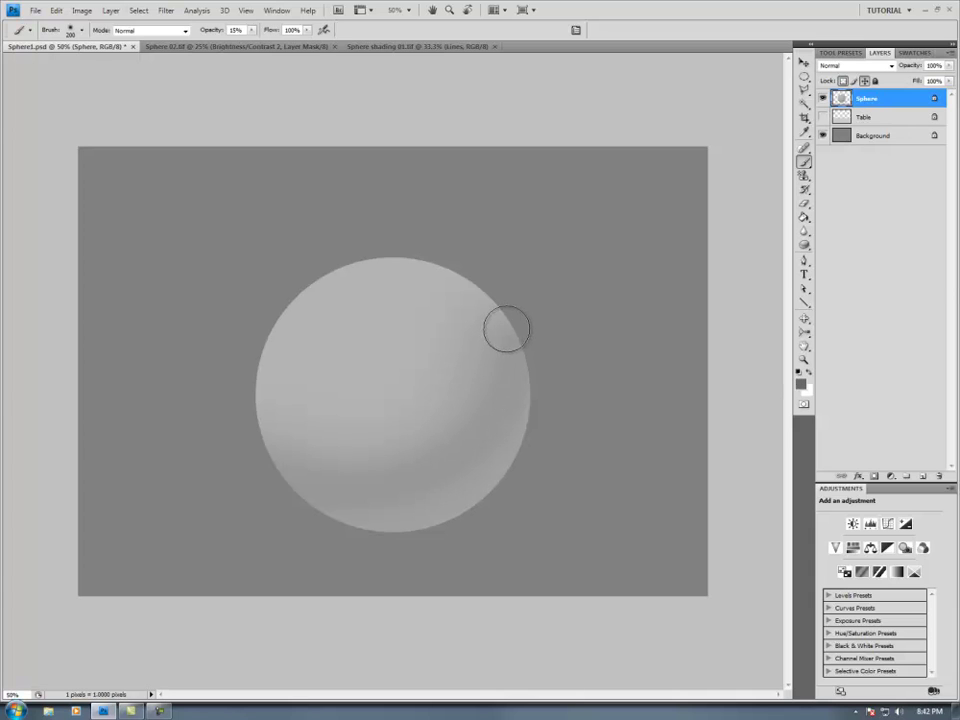
Deepen the sphere's shadow band in dark gray and lighten its upper left with white, enlarging the brush to 400 px.
mouse_move(507, 322)
left_mouse_down()
mouse_move(496, 373)
mouse_move(448, 447)
mouse_move(375, 491)
left_mouse_up()
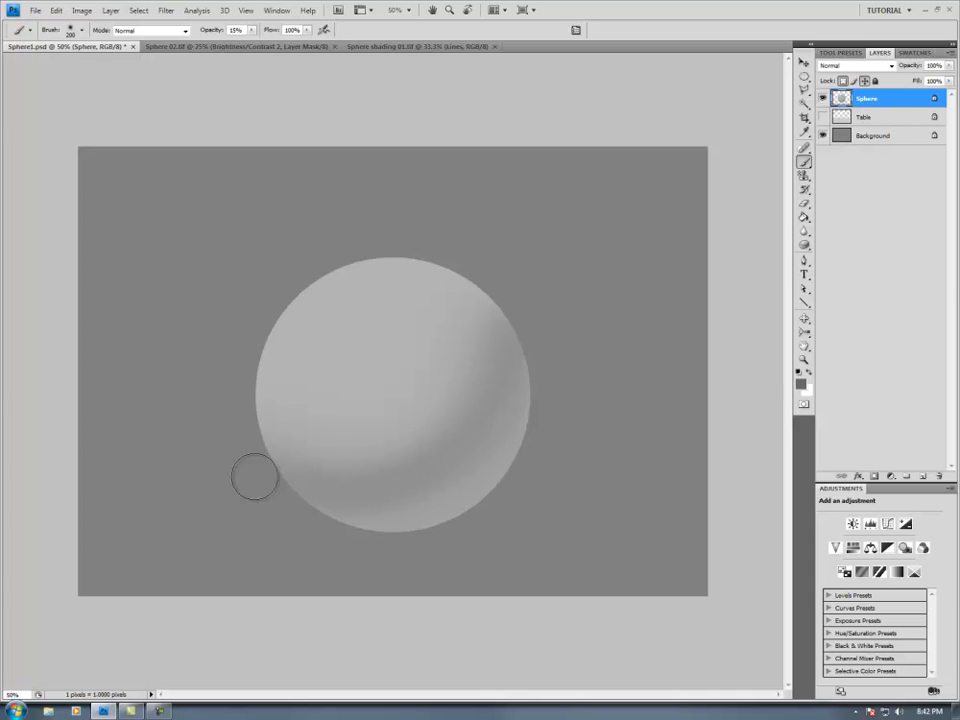
key("x")
mouse_move(343, 360)
left_mouse_down()
mouse_move(388, 342)
mouse_move(368, 311)
mouse_move(319, 320)
mouse_move(327, 341)
mouse_move(382, 301)
left_mouse_up()
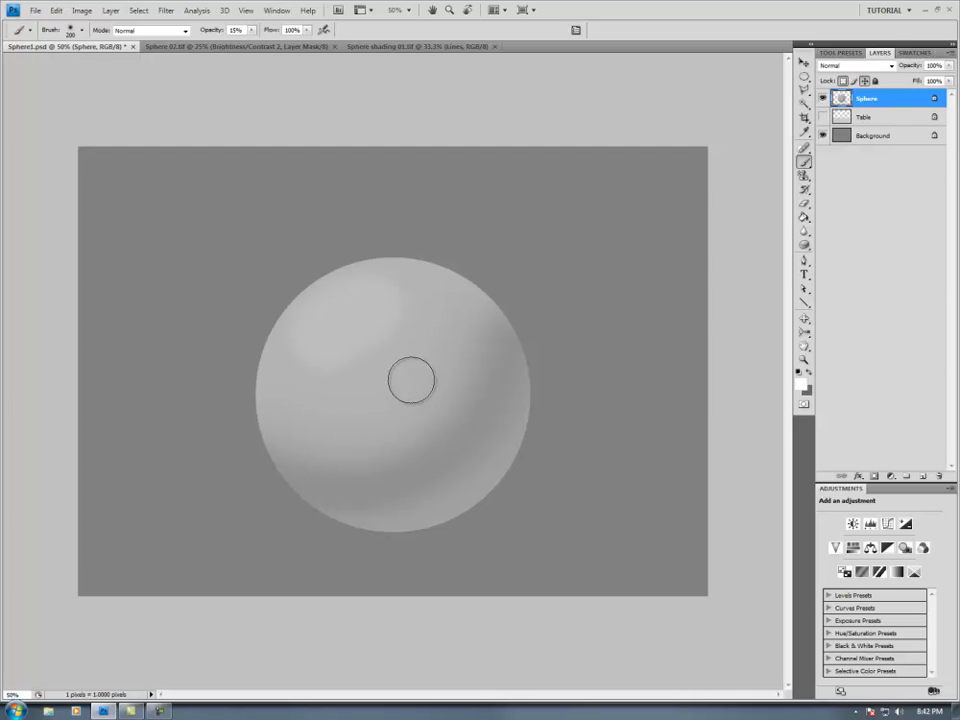
key("bracketright")
key("bracketright")
key("bracketright")
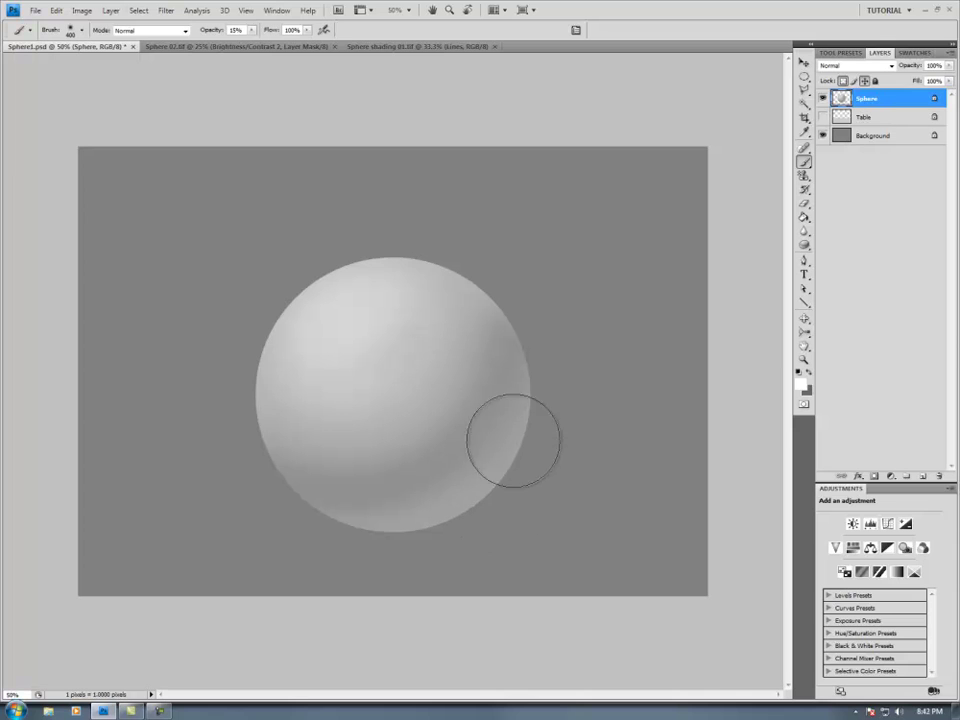
Reduce the brush to 300 px and darken the core shadow along the sphere's right and lower sides in dark gray.
key("bracketleft")
key("bracketleft")
key("bracketright")
left_click(507, 319, "alt")
key("bracketright")
key("bracketright")
key("bracketleft")
key("bracketleft")
mouse_move(512, 318)
left_mouse_down()
mouse_move(500, 388)
mouse_move(470, 440)
mouse_move(410, 480)
left_mouse_up()
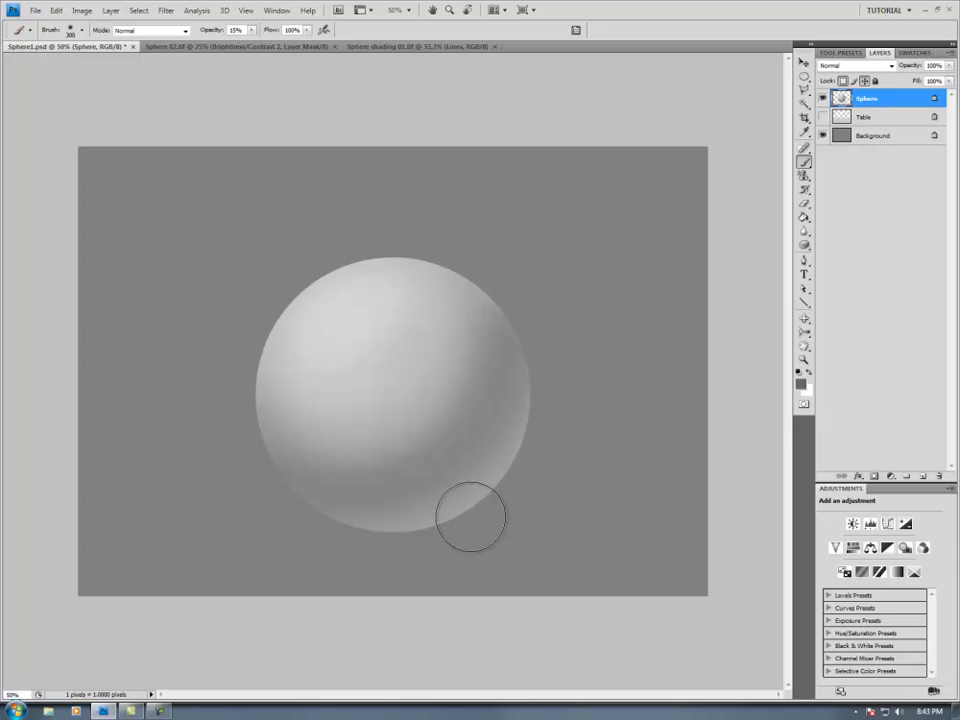
Try a dark gray dab on the sphere's highlight, undo it, and check the foreground color in the color picker without changing it.
left_click(379, 330)
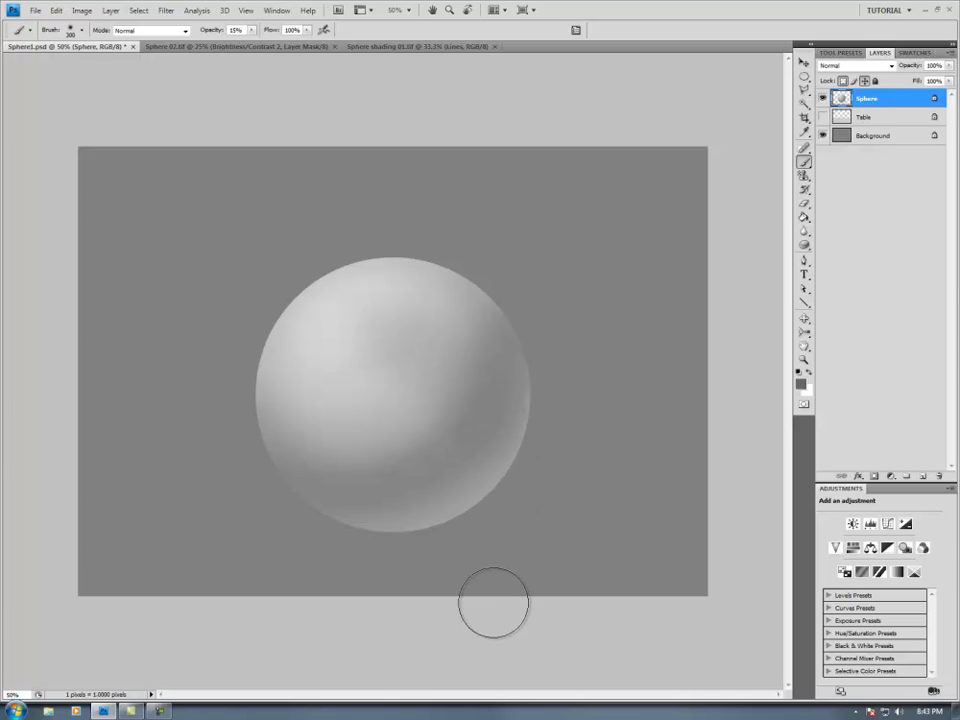
key("ctrl+z")
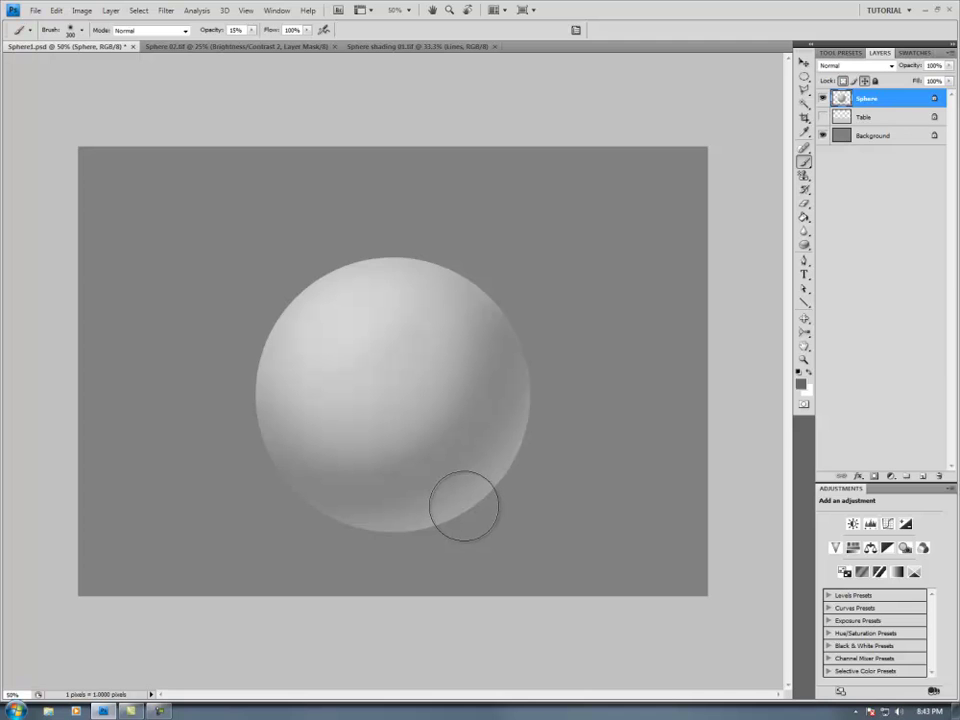
left_click(800, 385)
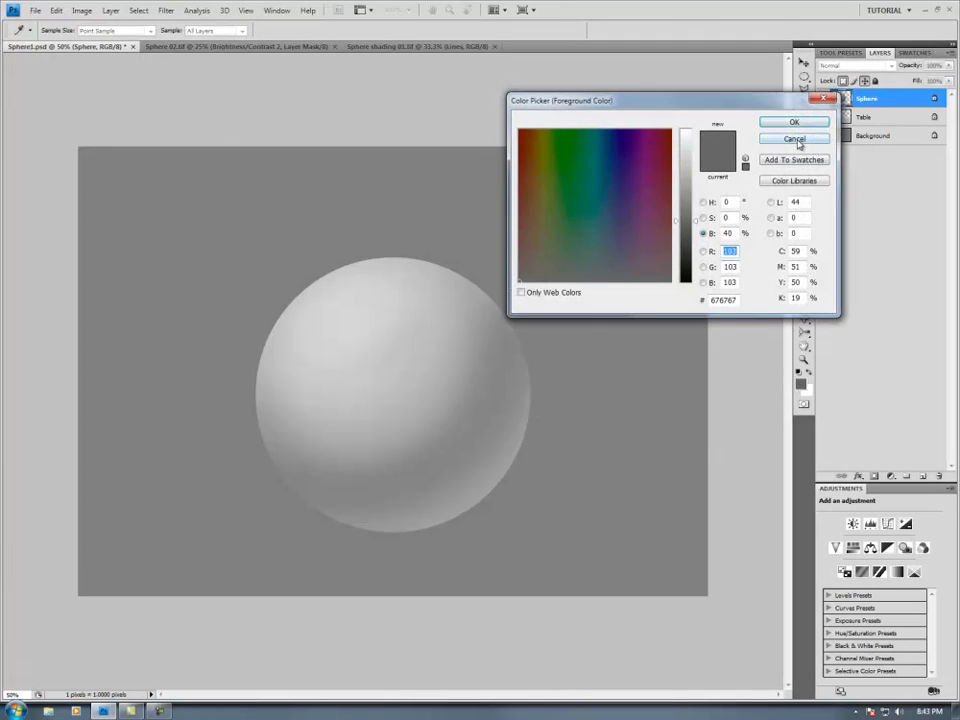
left_click(797, 141)
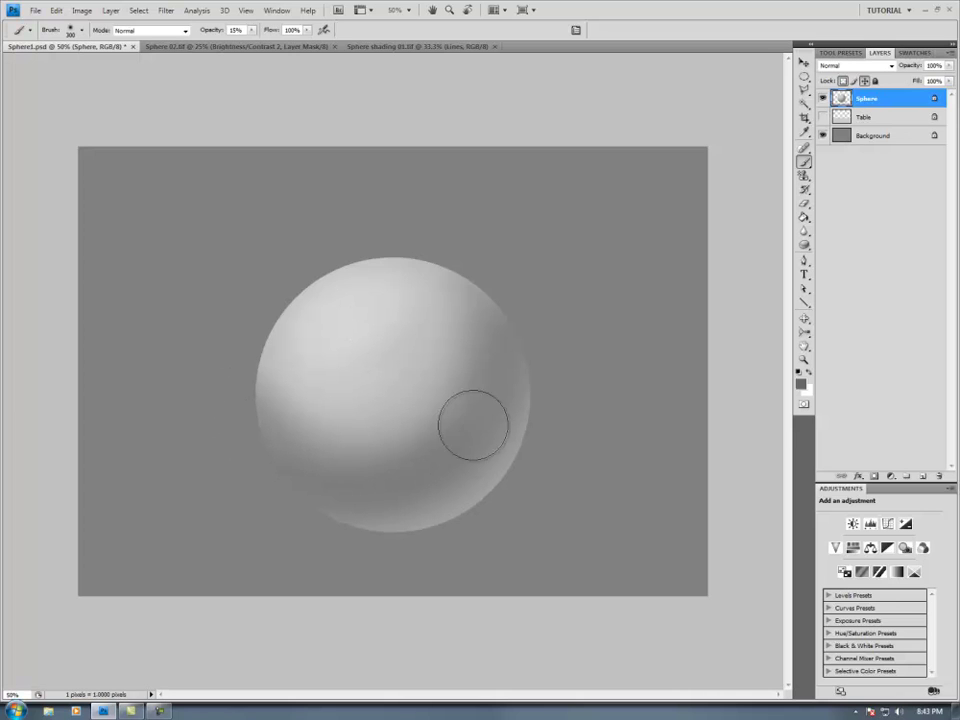
Darken the sphere's upper-right and lower-left edges with the 300 px gray brush and brighten the highlight with white.
mouse_move(497, 259)
left_mouse_down()
mouse_move(529, 372)
mouse_move(516, 339)
mouse_move(512, 355)
mouse_move(524, 328)
mouse_move(519, 356)
mouse_move(486, 283)
left_mouse_up()
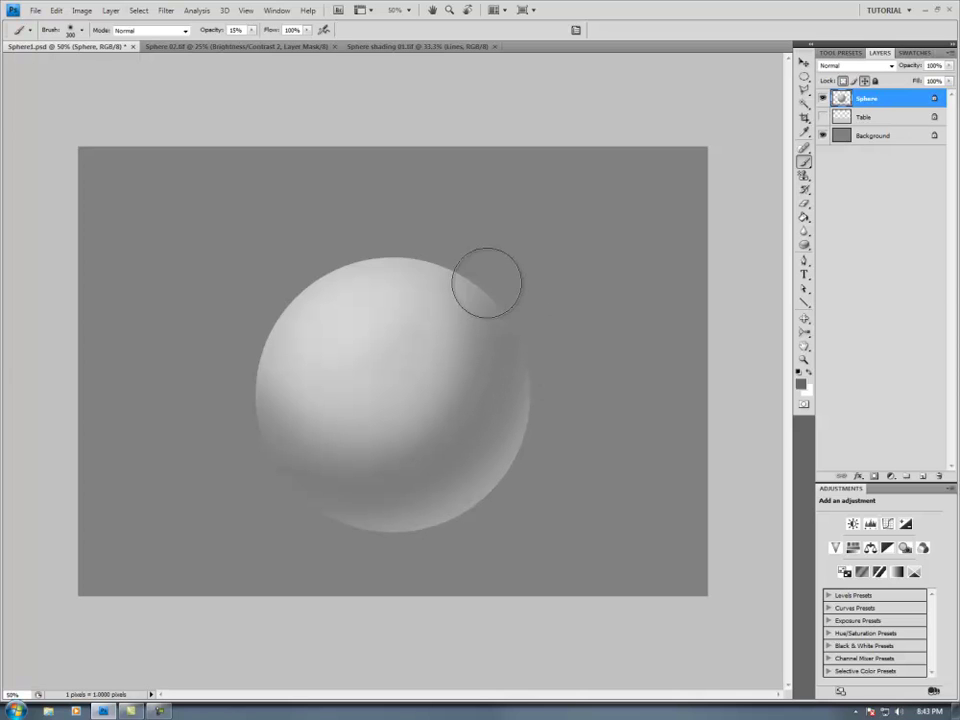
left_click_drag(450, 467, 249, 334)
mouse_move(455, 280)
left_mouse_down()
mouse_move(517, 378)
mouse_move(507, 502)
mouse_move(408, 474)
mouse_move(251, 397)
mouse_move(329, 446)
mouse_move(465, 406)
mouse_move(509, 271)
mouse_move(501, 272)
mouse_move(492, 439)
mouse_move(465, 513)
mouse_move(408, 537)
mouse_move(348, 531)
mouse_move(363, 388)
mouse_move(394, 331)
mouse_move(341, 388)
mouse_move(397, 382)
mouse_move(364, 334)
mouse_move(362, 357)
mouse_move(367, 330)
mouse_move(339, 329)
mouse_move(418, 344)
mouse_move(373, 313)
mouse_move(356, 316)
mouse_move(394, 330)
mouse_move(372, 293)
mouse_move(374, 336)
mouse_move(368, 306)
mouse_move(362, 322)
mouse_move(368, 375)
mouse_move(377, 321)
mouse_move(350, 313)
mouse_move(368, 332)
mouse_move(344, 331)
mouse_move(388, 345)
mouse_move(381, 319)
mouse_move(351, 344)
mouse_move(359, 325)
mouse_move(371, 342)
mouse_move(321, 362)
mouse_move(378, 367)
mouse_move(402, 299)
mouse_move(349, 351)
mouse_move(454, 471)
mouse_move(388, 371)
mouse_move(403, 328)
mouse_move(402, 336)
mouse_move(422, 315)
mouse_move(379, 326)
mouse_move(375, 343)
mouse_move(406, 411)
mouse_move(359, 533)
mouse_move(332, 414)
mouse_move(371, 336)
mouse_move(454, 433)
left_mouse_up()
key("x")
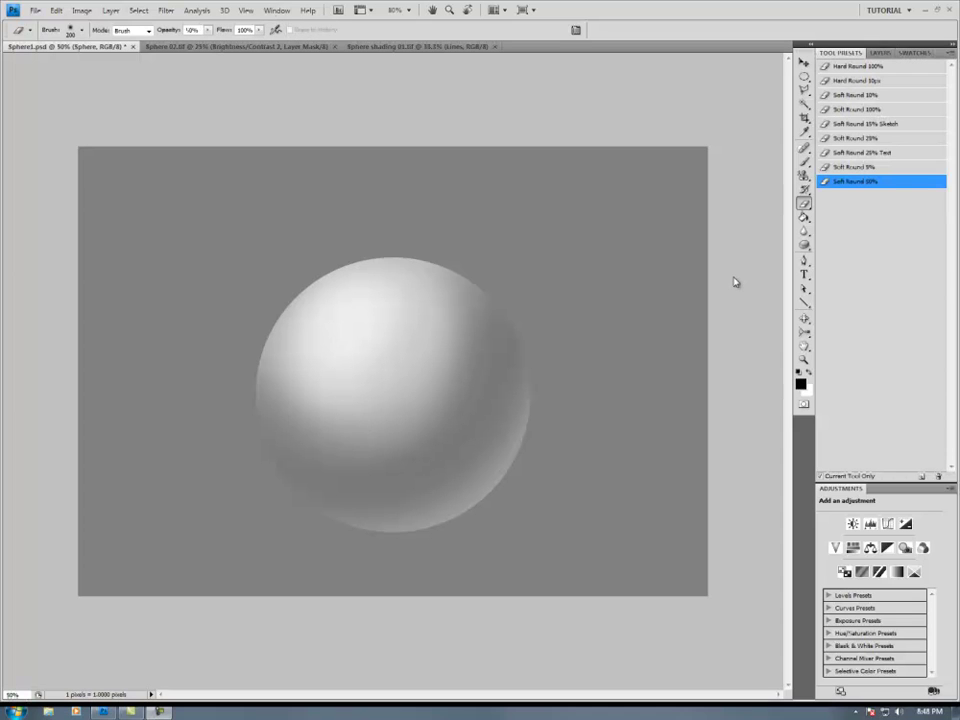
Switch back to the Brush tool and blend the 30% gray swatch over the sphere's shadow edge to build midtones.
left_click(884, 53)
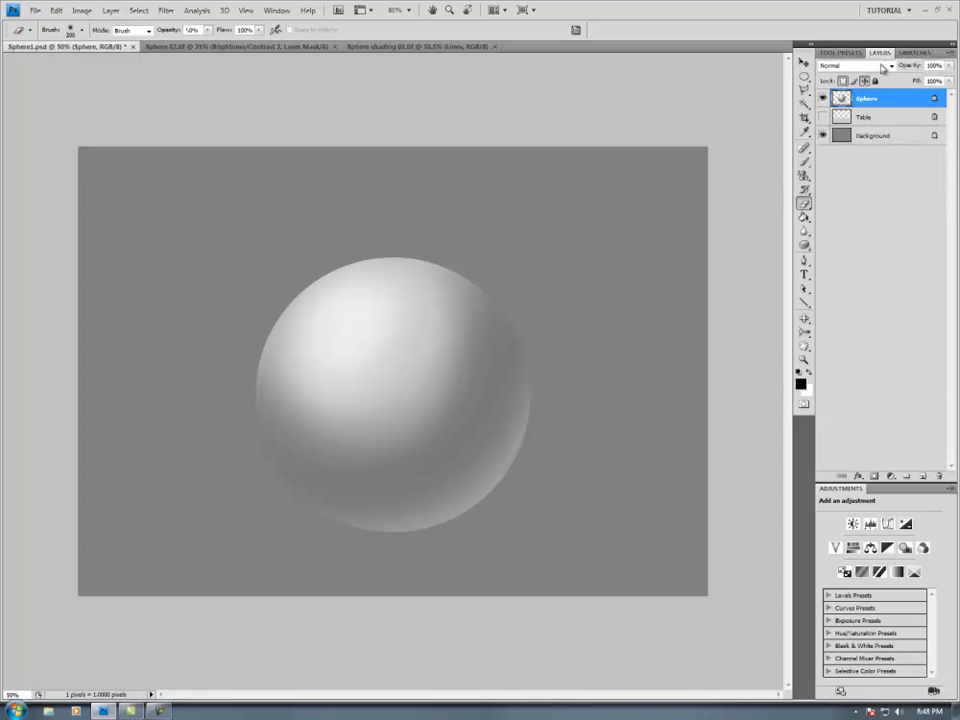
left_click(803, 161)
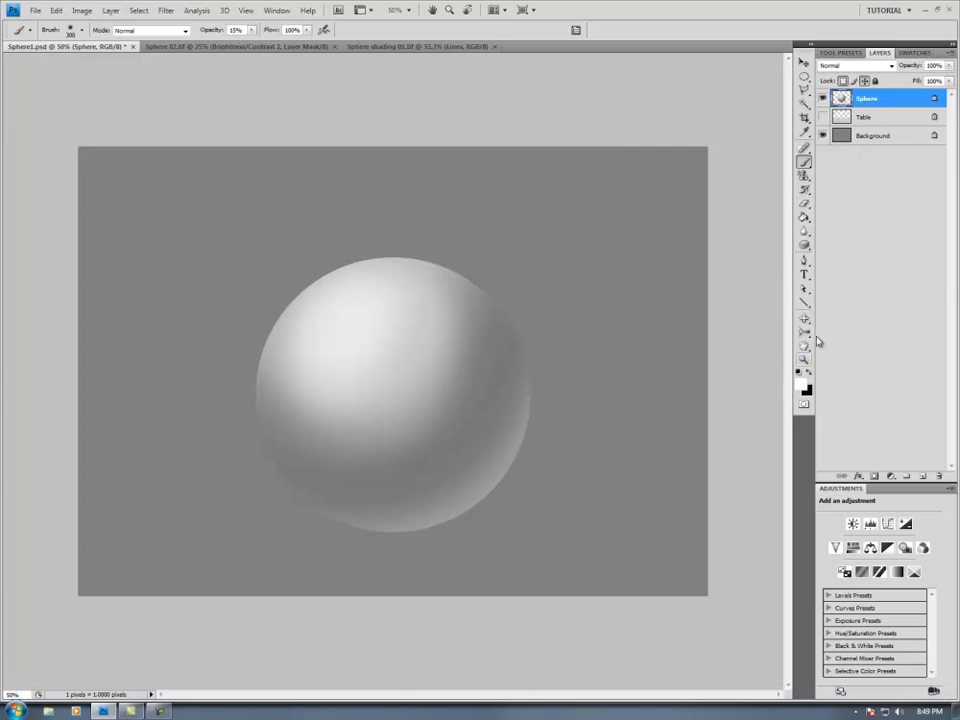
left_click(914, 53)
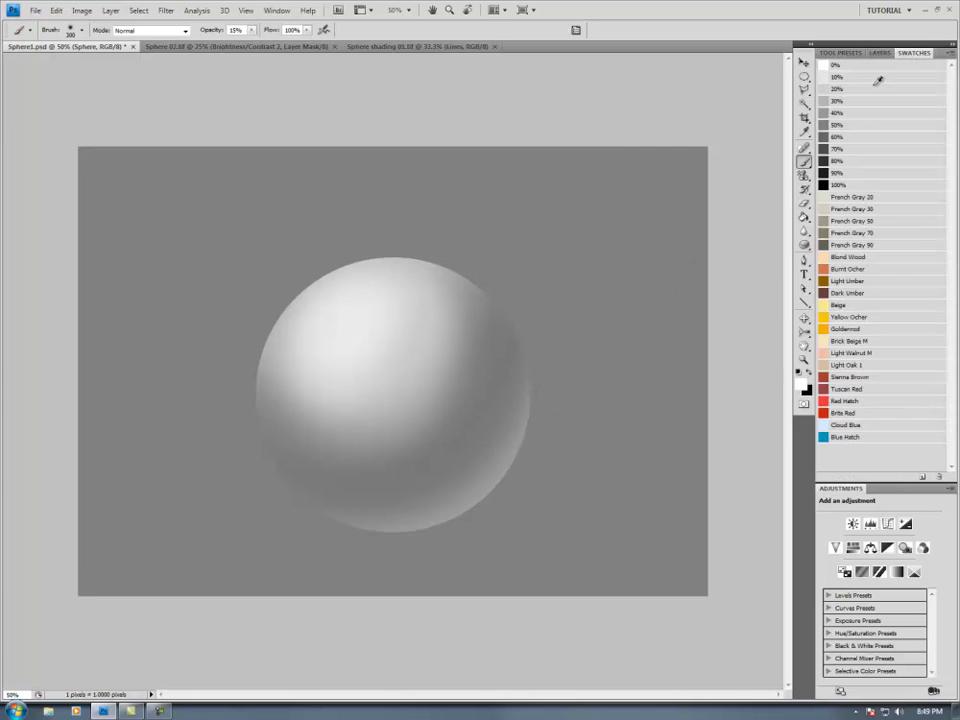
mouse_move(518, 373)
left_mouse_down()
mouse_move(486, 401)
mouse_move(441, 471)
mouse_move(459, 407)
mouse_move(404, 451)
mouse_move(300, 407)
mouse_move(347, 439)
mouse_move(461, 384)
left_mouse_up()
mouse_move(463, 372)
left_mouse_down()
mouse_move(462, 314)
mouse_move(472, 353)
mouse_move(466, 292)
left_mouse_up()
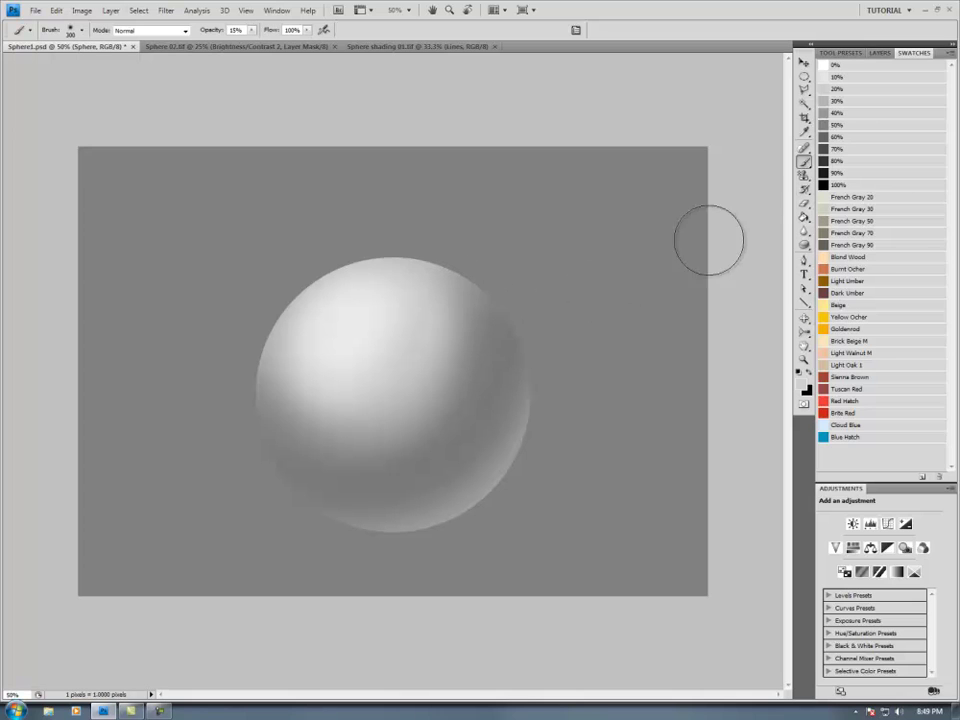
left_click(833, 100)
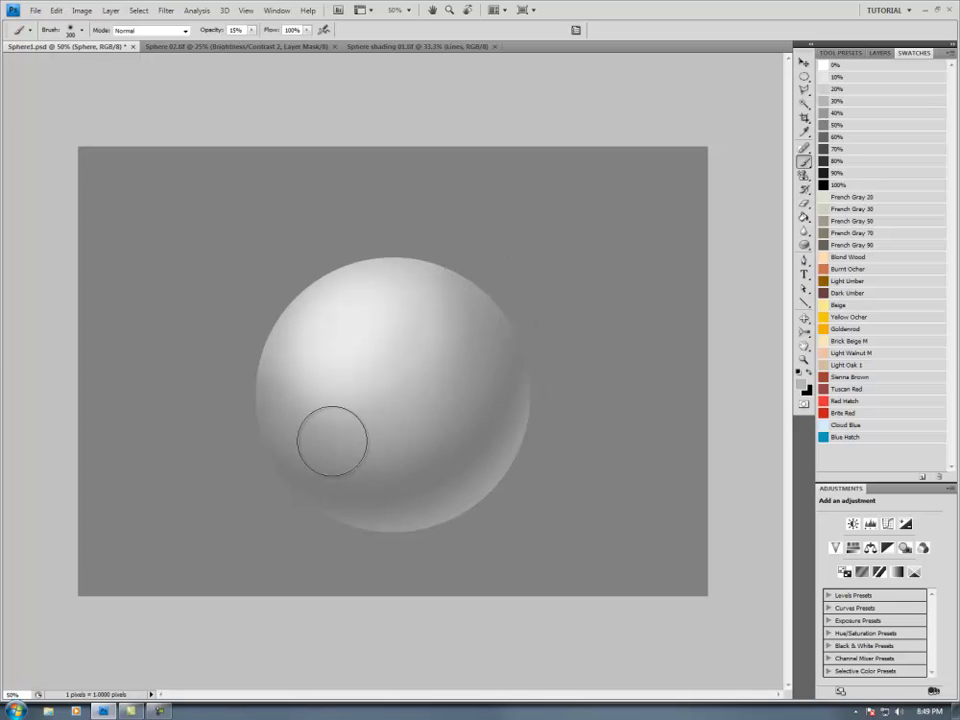
mouse_move(264, 359)
left_mouse_down()
mouse_move(284, 404)
mouse_move(418, 427)
mouse_move(503, 316)
mouse_move(429, 400)
mouse_move(289, 414)
mouse_move(362, 447)
mouse_move(491, 386)
left_mouse_up()
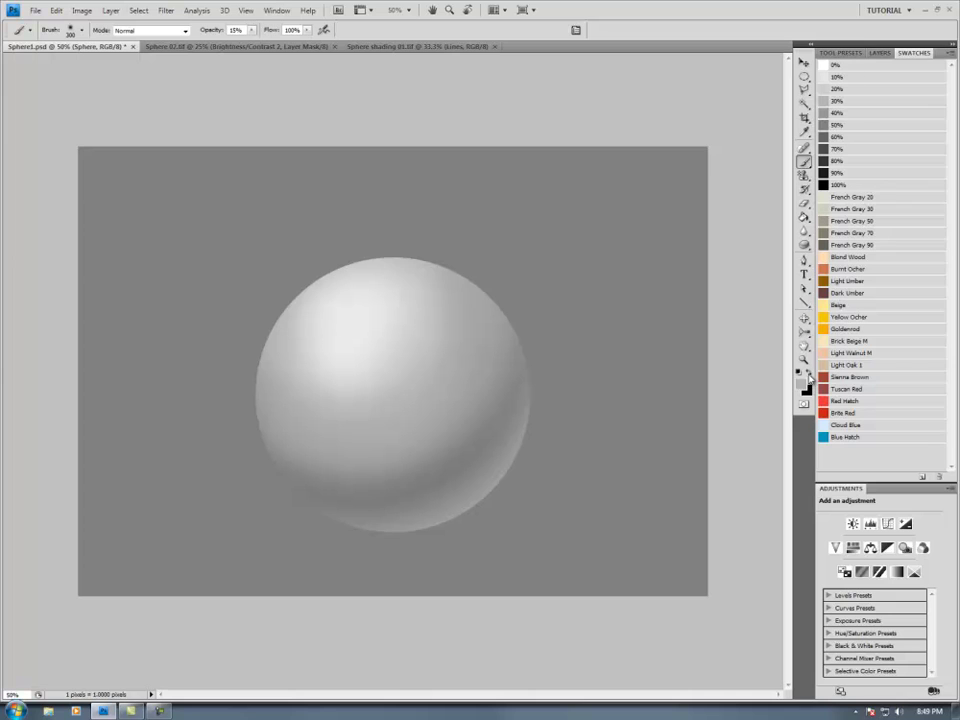
Choose the 60% gray swatch and reinforce the sphere's core shadow with a 175 px brush.
left_click(809, 374)
left_click(829, 136)
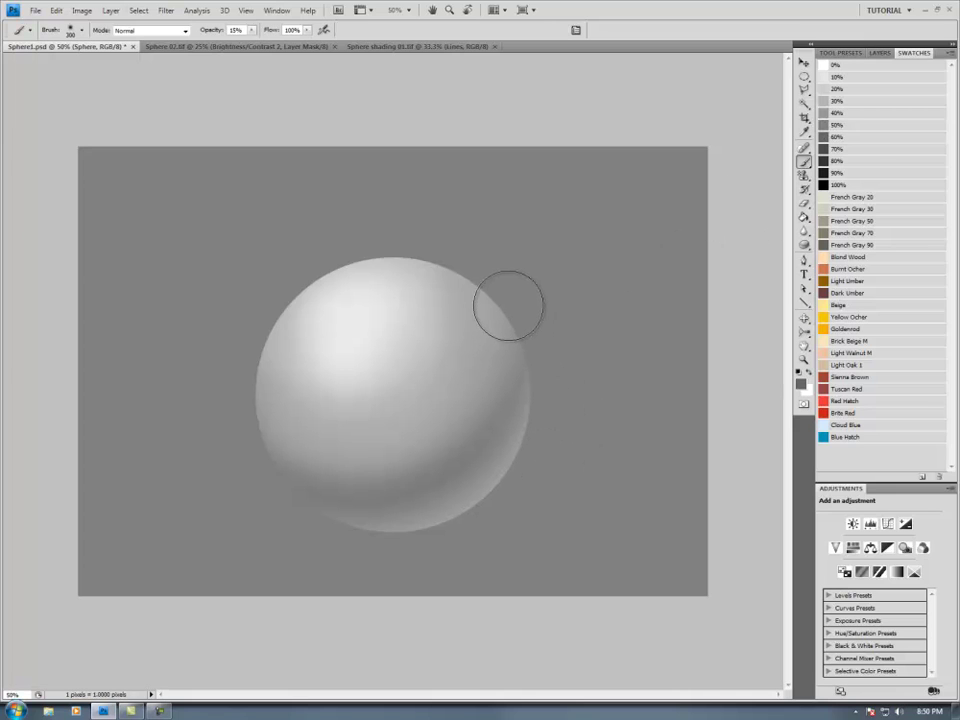
key("bracketleft")
key("bracketleft")
key("bracketleft")
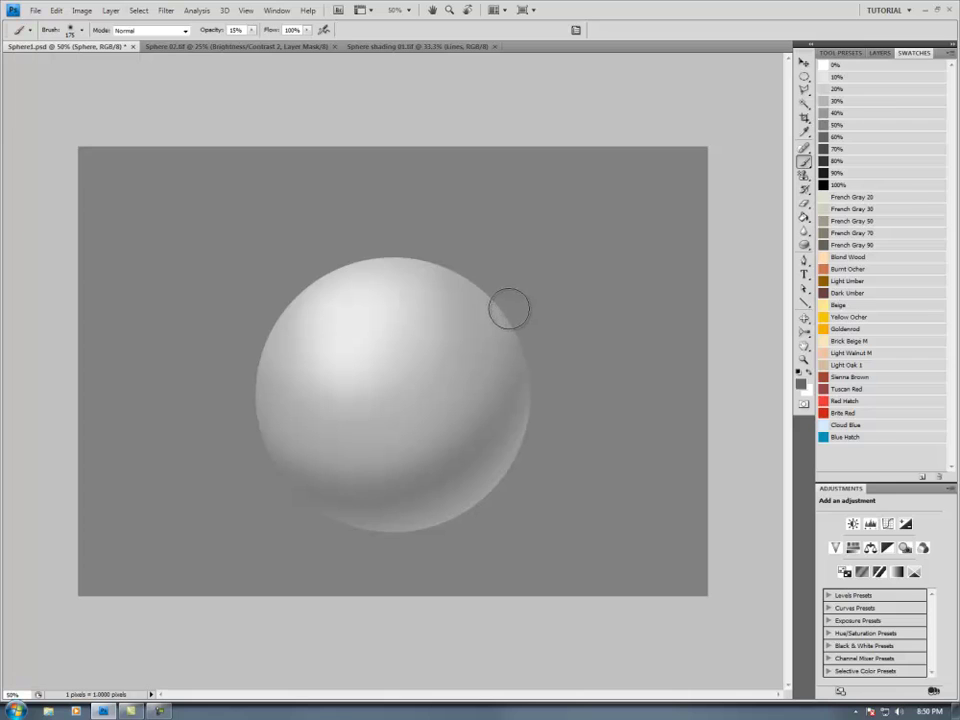
left_click_drag(512, 385, 461, 454)
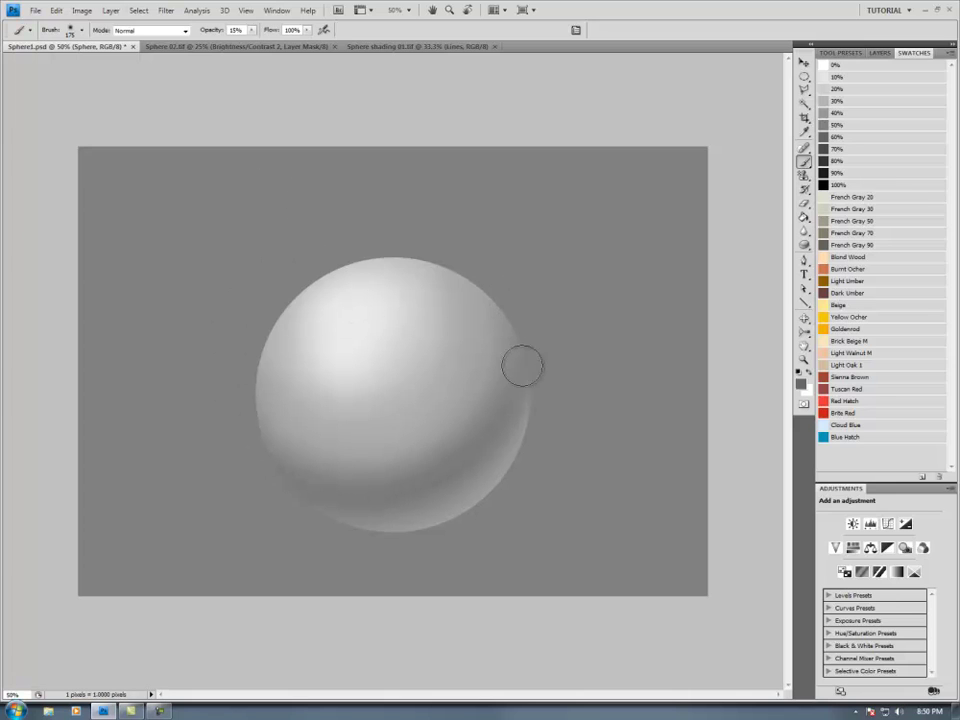
mouse_move(516, 300)
left_mouse_down()
mouse_move(515, 360)
mouse_move(494, 415)
mouse_move(446, 462)
left_mouse_up()
Enlarge the brush to 300 px and softly darken the sphere's shadow band and the reflected light along its lower-right rim.
key("bracketright")
key("bracketright")
key("bracketright")
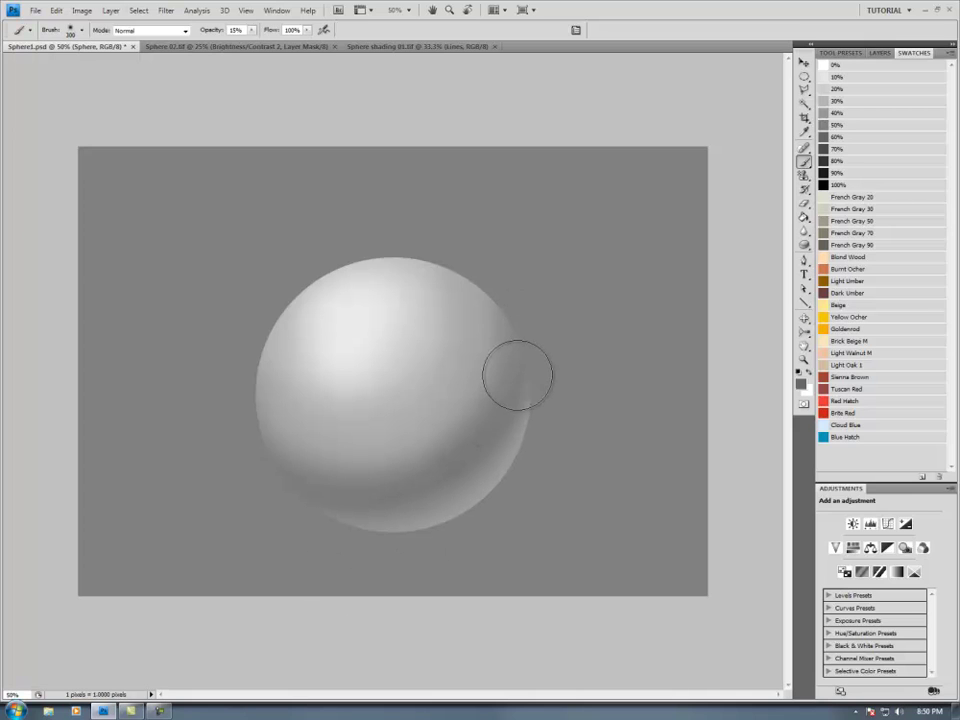
mouse_move(519, 336)
left_mouse_down()
mouse_move(470, 438)
mouse_move(401, 489)
left_mouse_up()
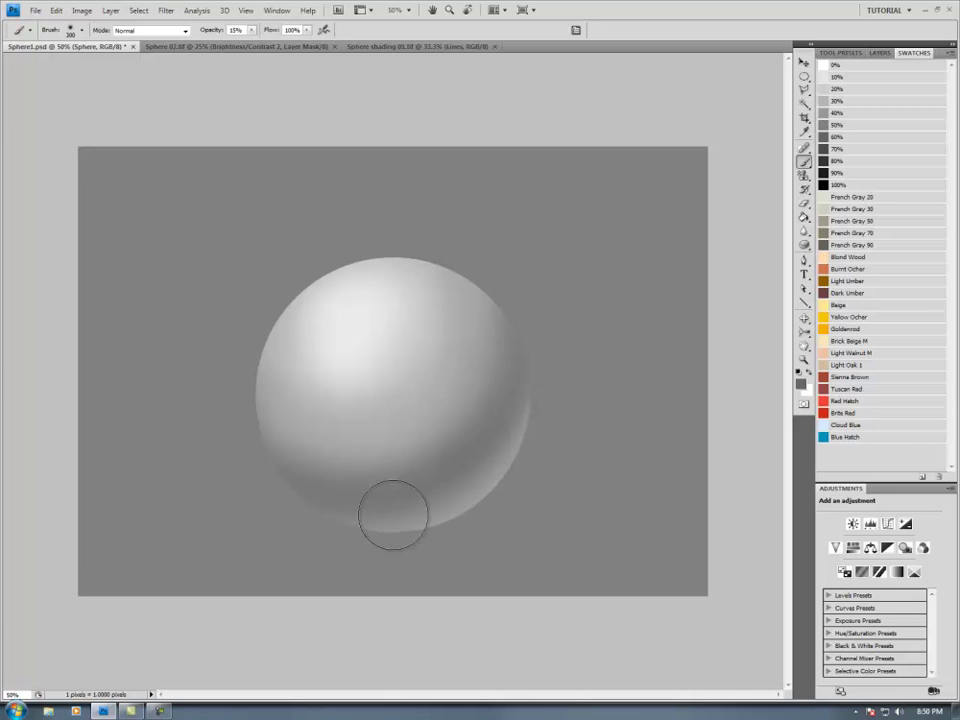
mouse_move(267, 441)
left_mouse_down()
mouse_move(335, 485)
mouse_move(388, 486)
mouse_move(464, 463)
mouse_move(523, 410)
mouse_move(531, 353)
mouse_move(499, 440)
mouse_move(464, 476)
mouse_move(386, 506)
left_mouse_up()
mouse_move(297, 559)
left_mouse_down()
mouse_move(440, 534)
mouse_move(483, 488)
mouse_move(323, 499)
mouse_move(432, 501)
mouse_move(514, 443)
left_mouse_up()
mouse_move(545, 265)
left_mouse_down()
mouse_move(518, 390)
mouse_move(491, 445)
left_mouse_up()
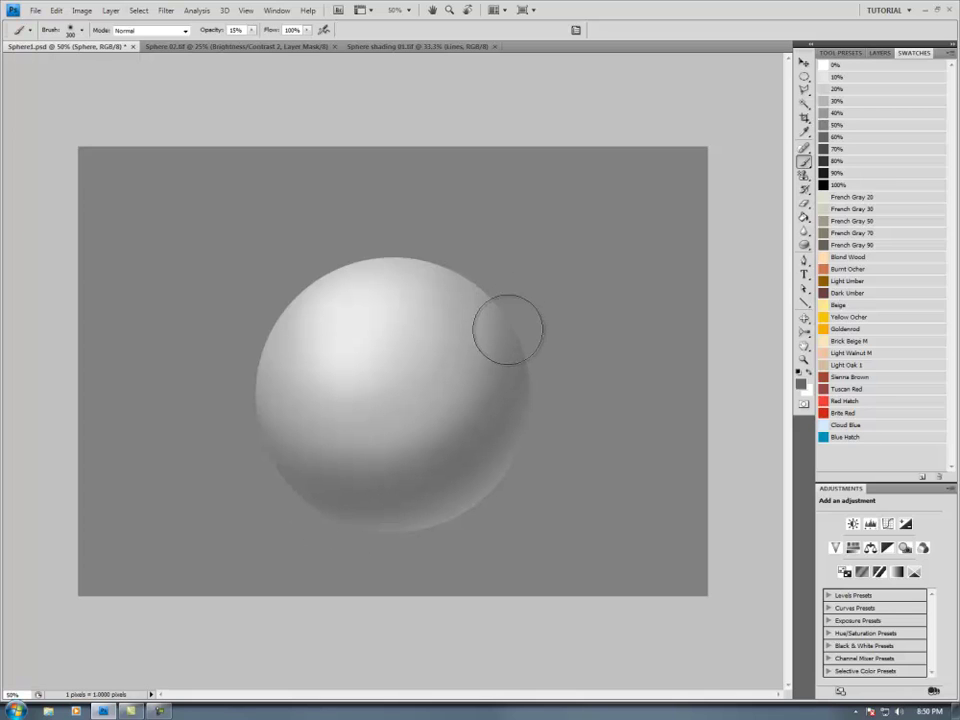
Darken the sphere's right side in gray, enlarge the brush to 400 px and brighten the upper-left highlight with white.
left_click_drag(506, 336, 480, 394)
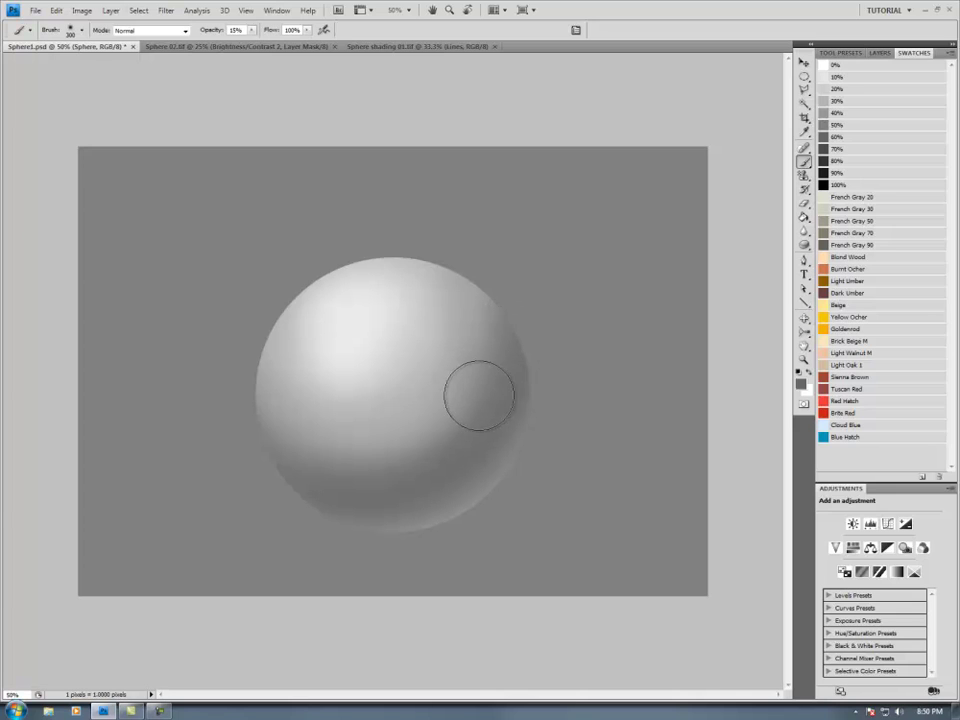
left_click_drag(510, 343, 498, 312)
key("bracketright")
key("bracketright")
key("bracketleft")
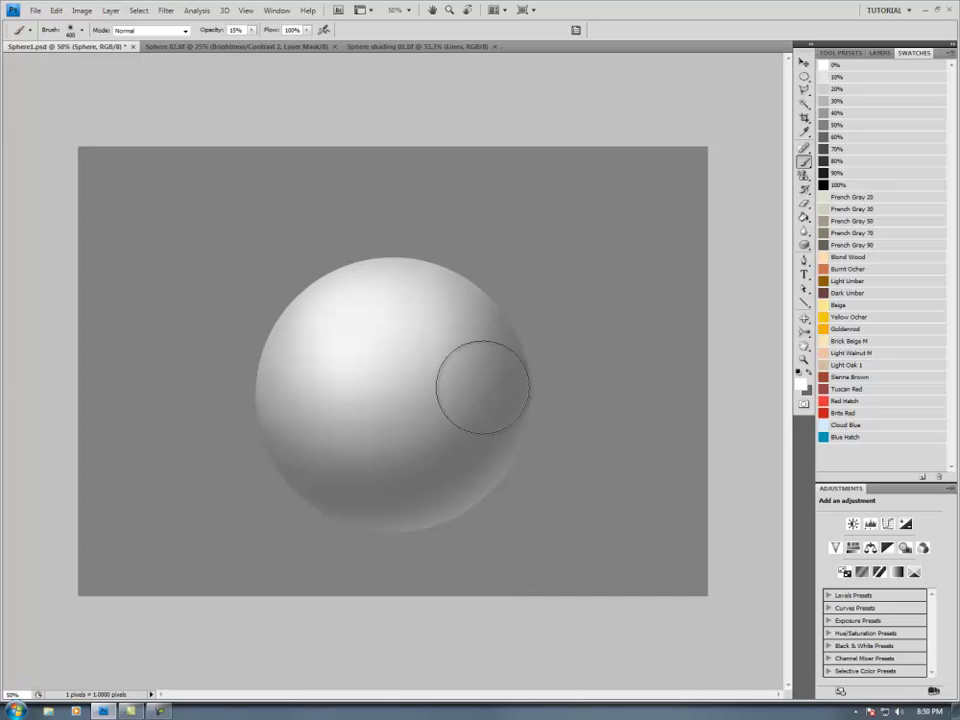
Compare the shading with Sphere 02.tif and Sphere shading 01.tif, reducing the brush to 90 px as a pointer.
left_click(311, 48)
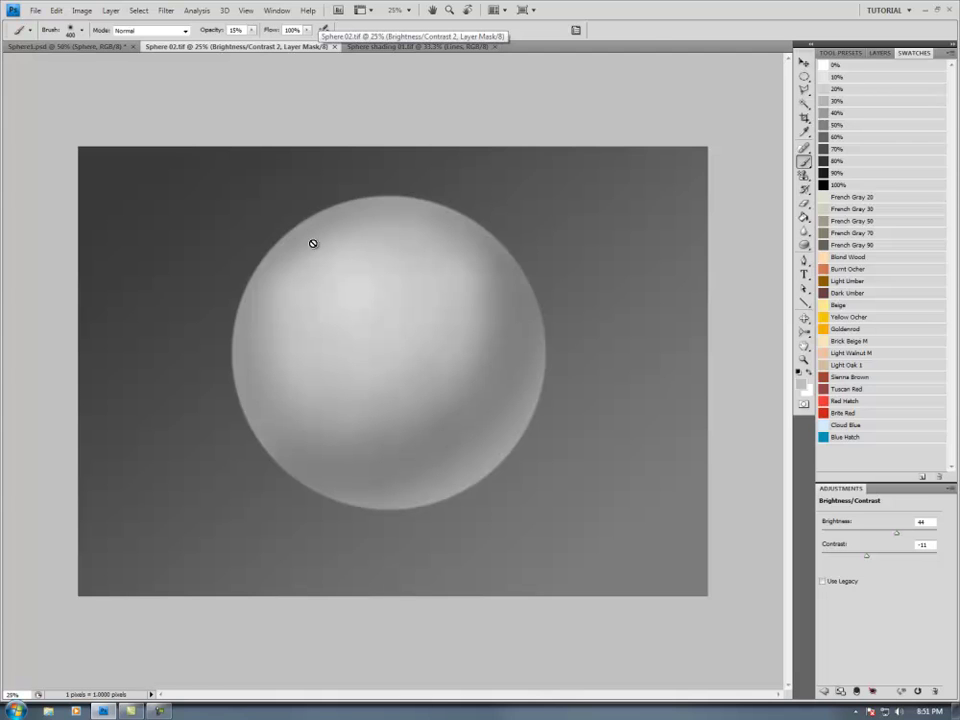
left_click(414, 47)
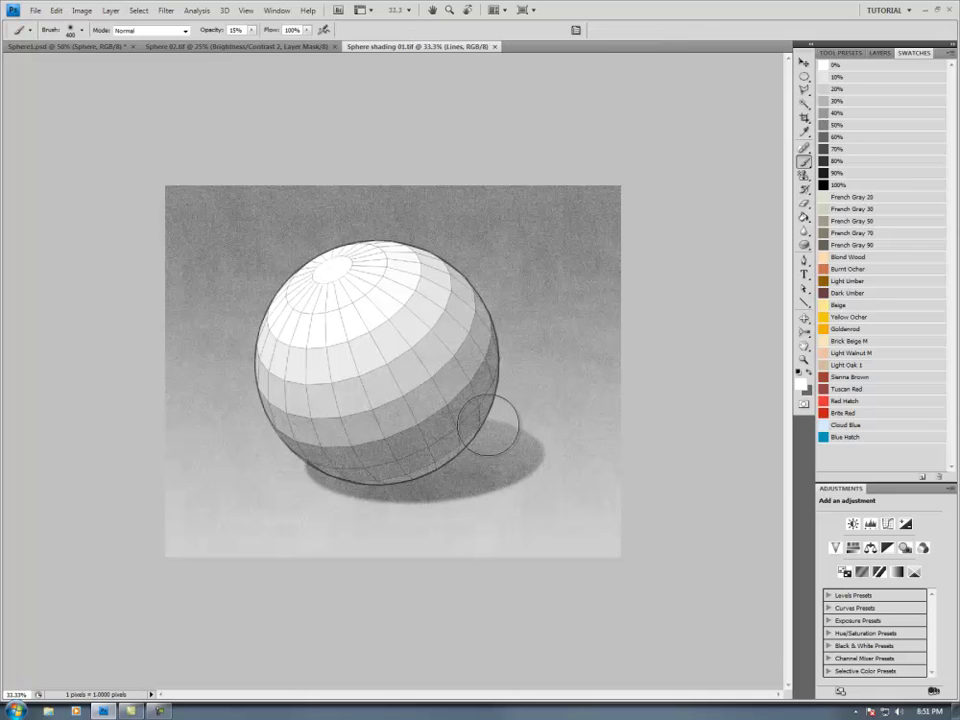
key("bracketleft")
key("bracketleft")
key("bracketleft")
key("bracketleft")
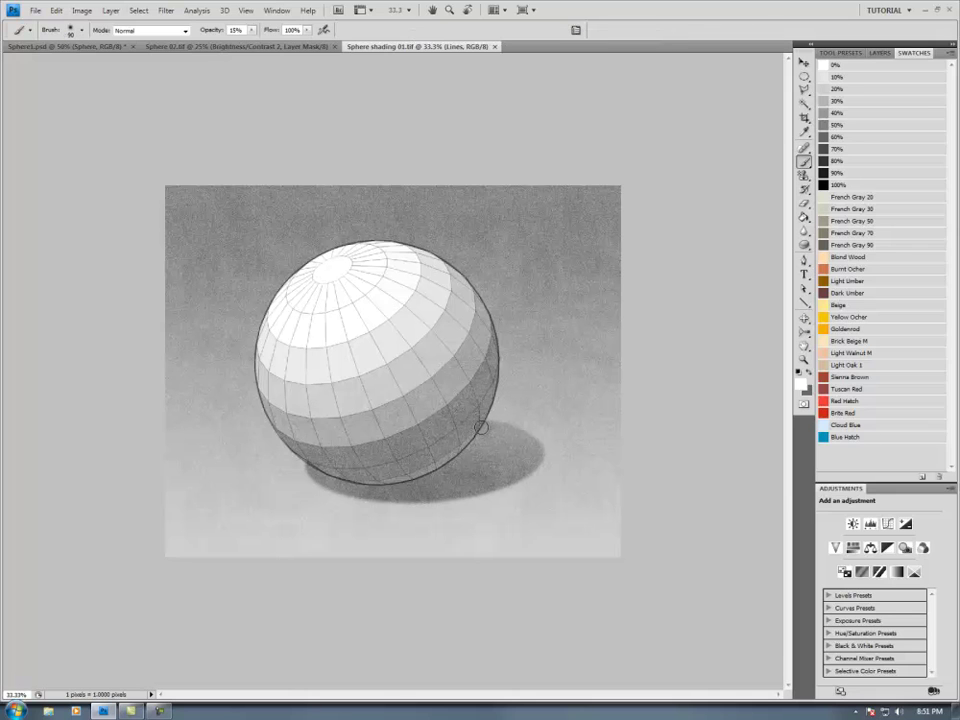